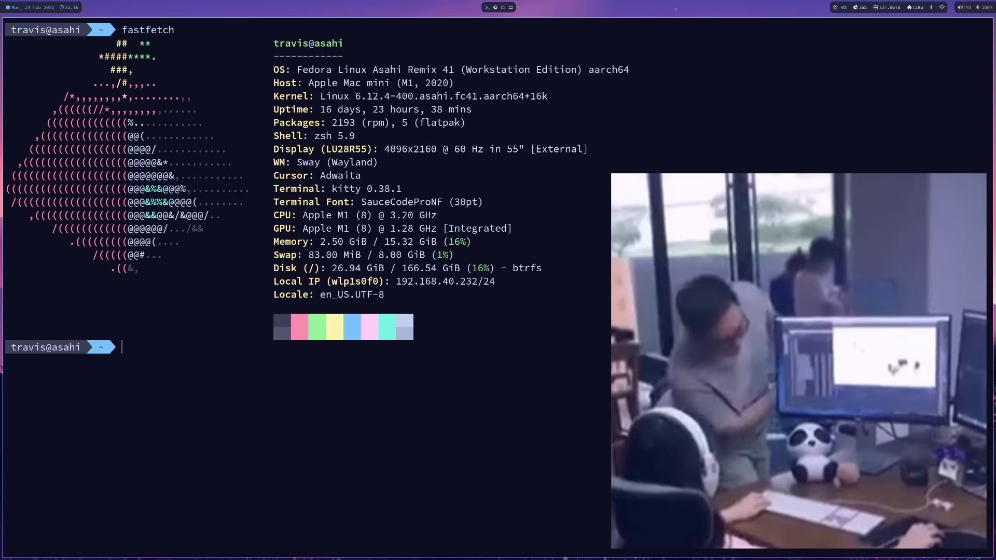
# Close the kitty terminal, open a fresh terminal, and close that one too.
pyautogui.press('super+shift+q')
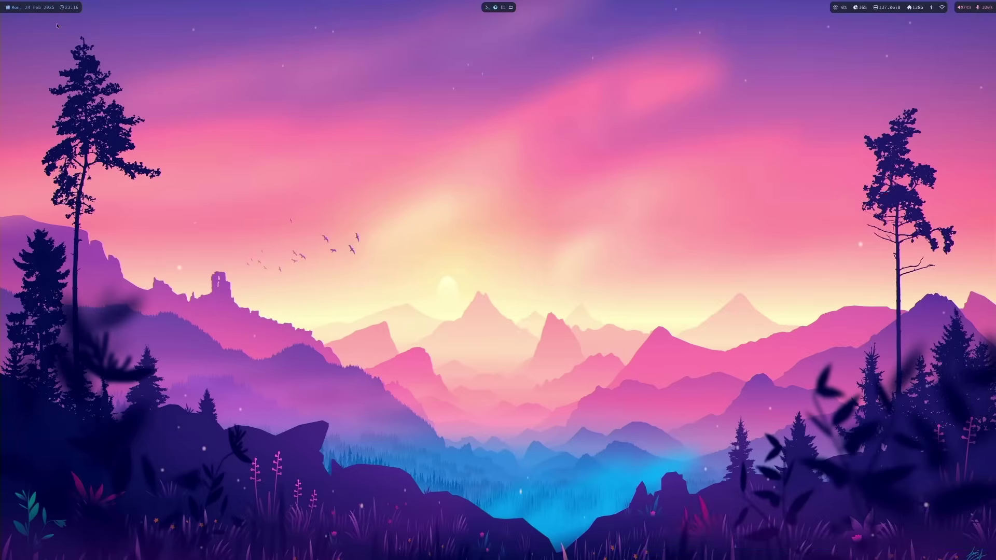
pyautogui.press('super+Return')
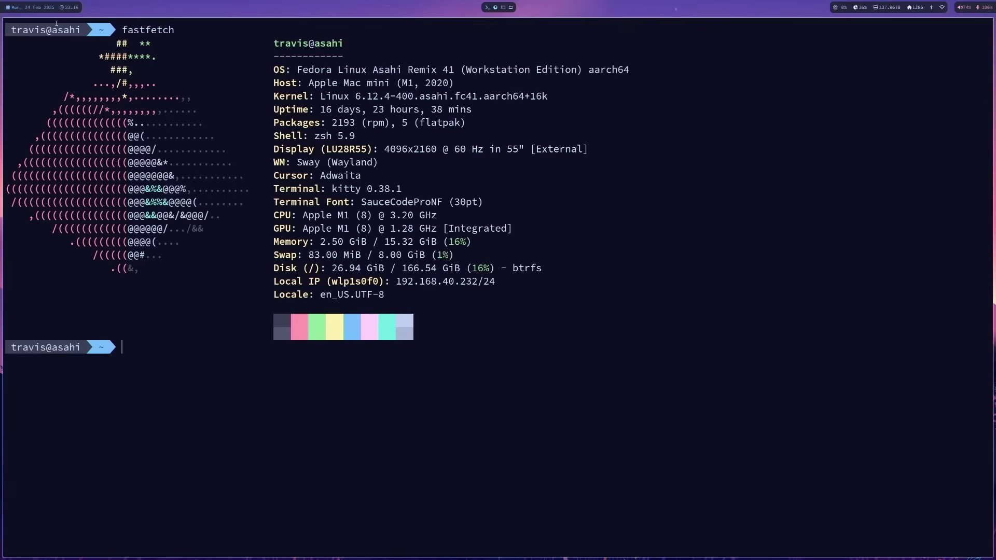
pyautogui.press('super+shift+q')
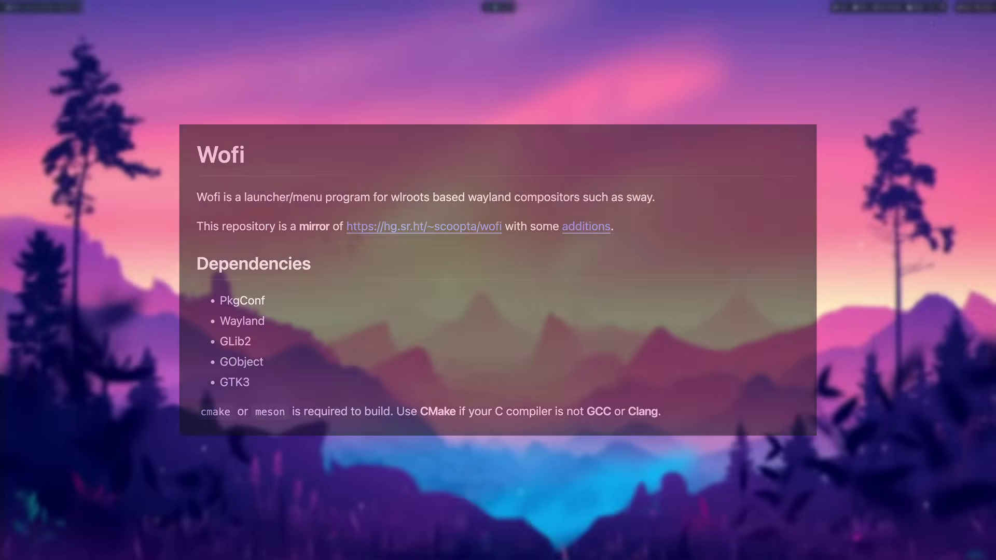
# Start Brave Web Browser from the Wofi application list.
pyautogui.press('super+d')
pyautogui.press('Down')
pyautogui.press('Down')
pyautogui.press('Down')
pyautogui.press('Down')
pyautogui.press('Down')
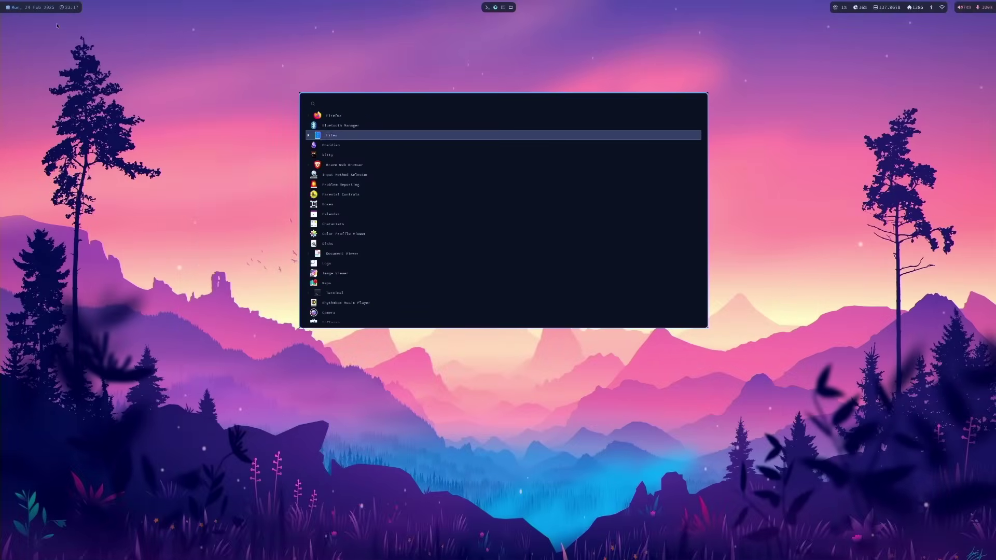
pyautogui.press('Escape')
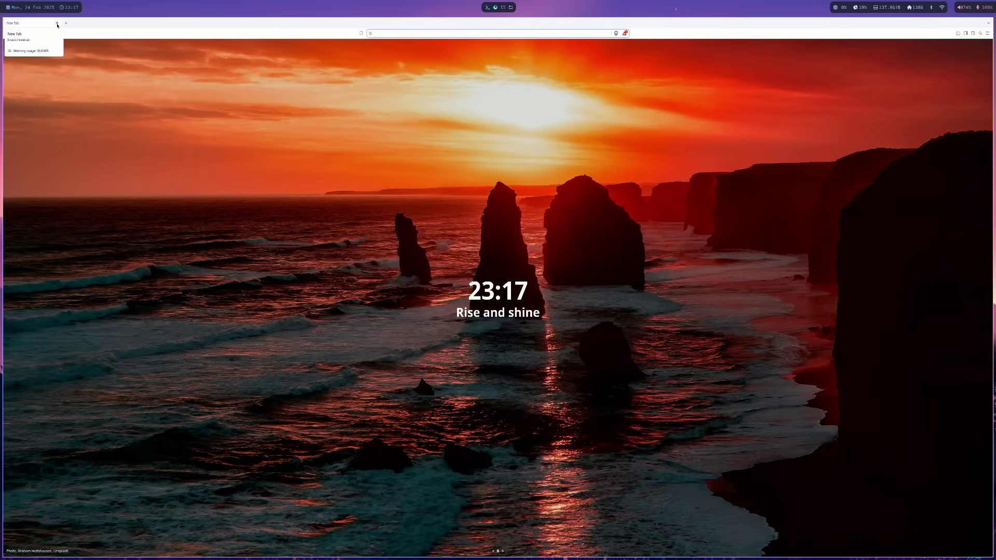
# Open a second new tab in Brave and close it again.
pyautogui.hotkey('ctrl', 't')
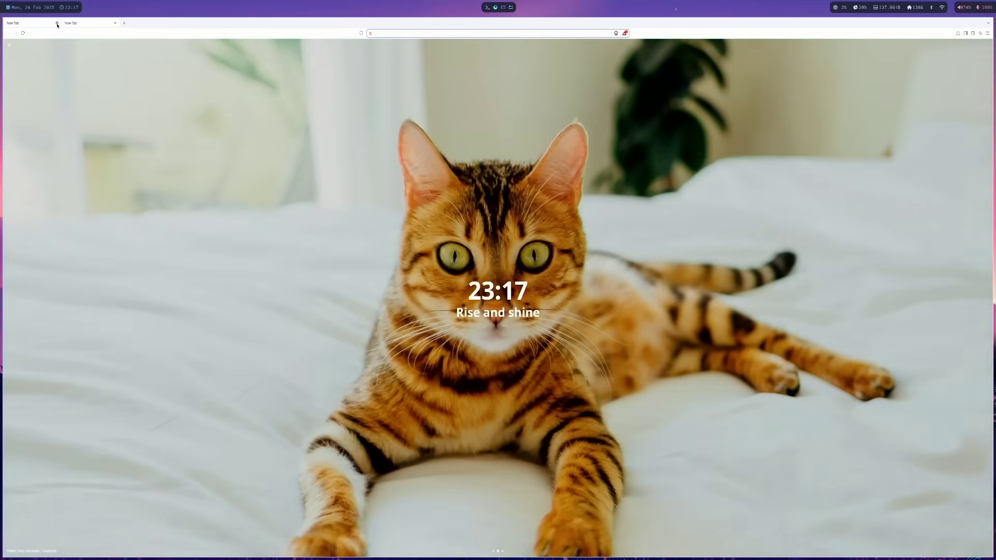
pyautogui.click(57, 23)
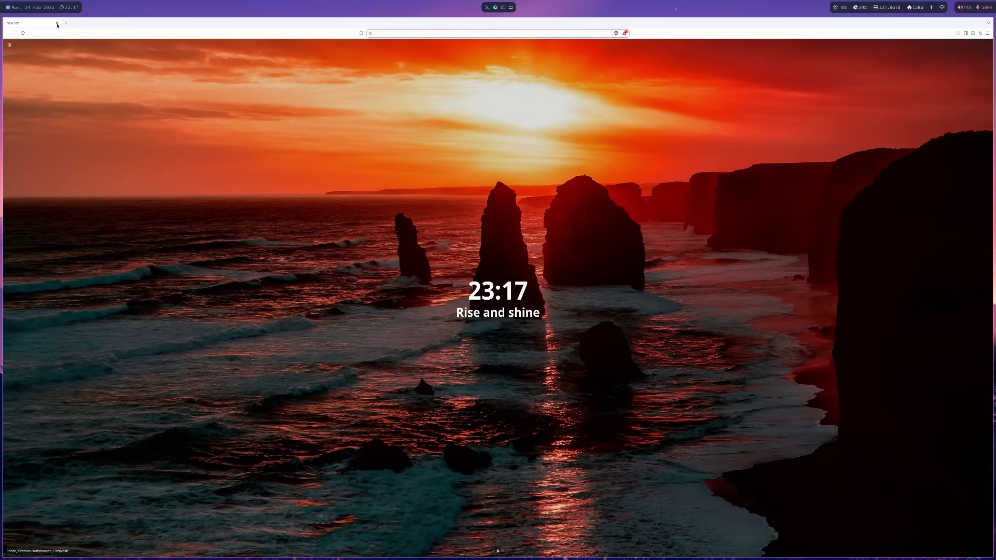
# Close the browser and run nvim from the shell prompt.
pyautogui.click(57, 23)
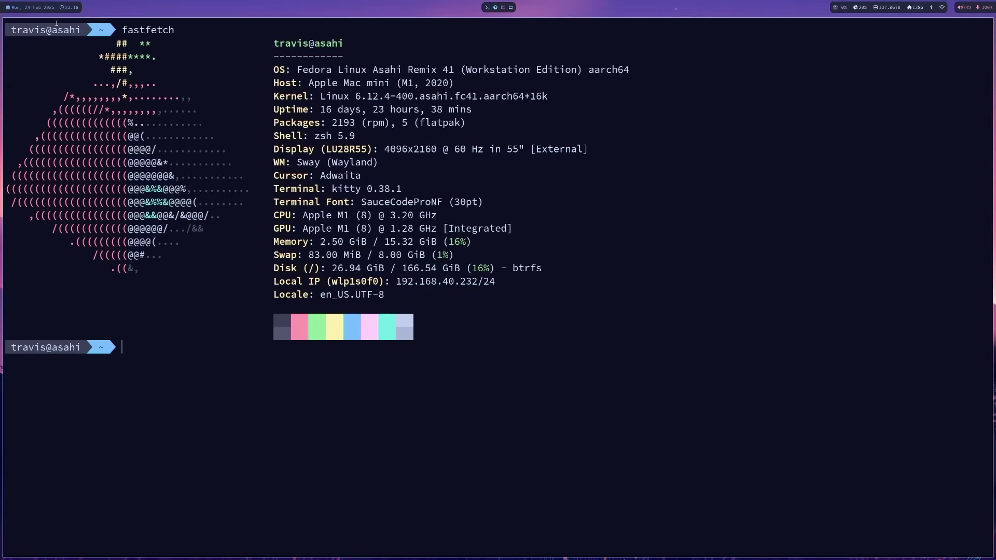
pyautogui.write('nvim')
pyautogui.press('Return')
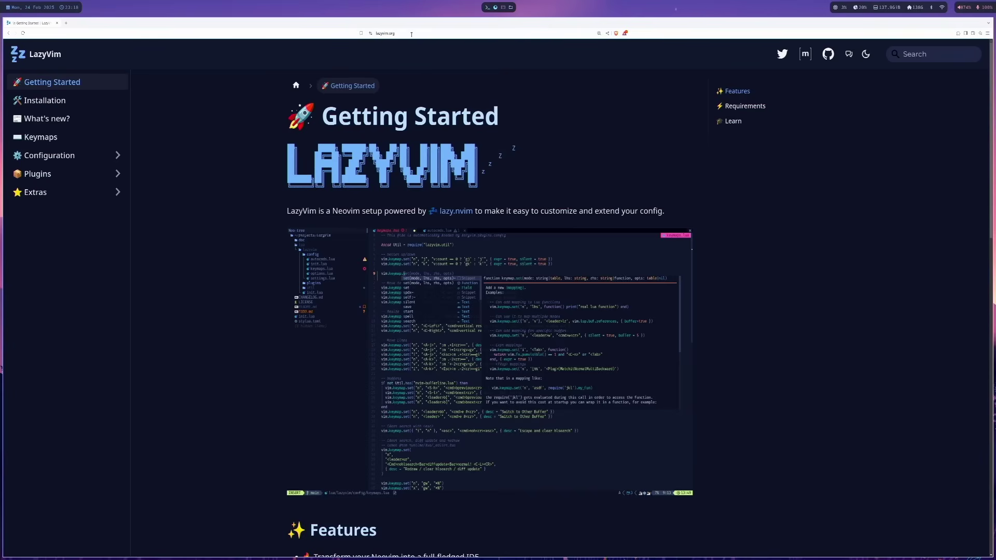
# Show the LazyVim Installation page and select the nvim path in its backup command.
pyautogui.click(37, 99)
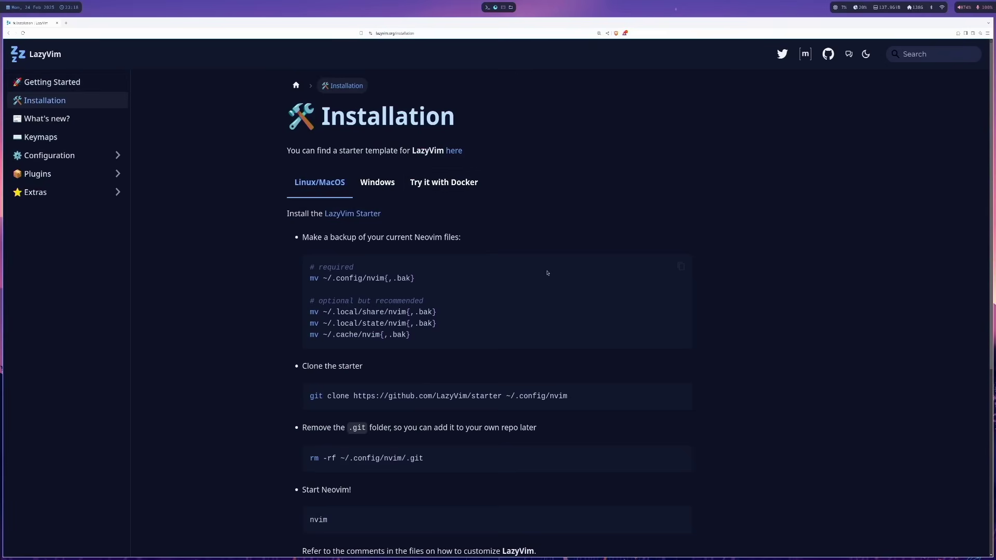
pyautogui.scroll(-2, 547, 273)
pyautogui.scroll(2, 711, 289)
pyautogui.moveTo(363, 279); pyautogui.dragTo(386, 279)
pyautogui.click(497, 279)
# Expand the nvim, lua, config and plugins folders in the Neovim file tree.
pyautogui.press('super+1')
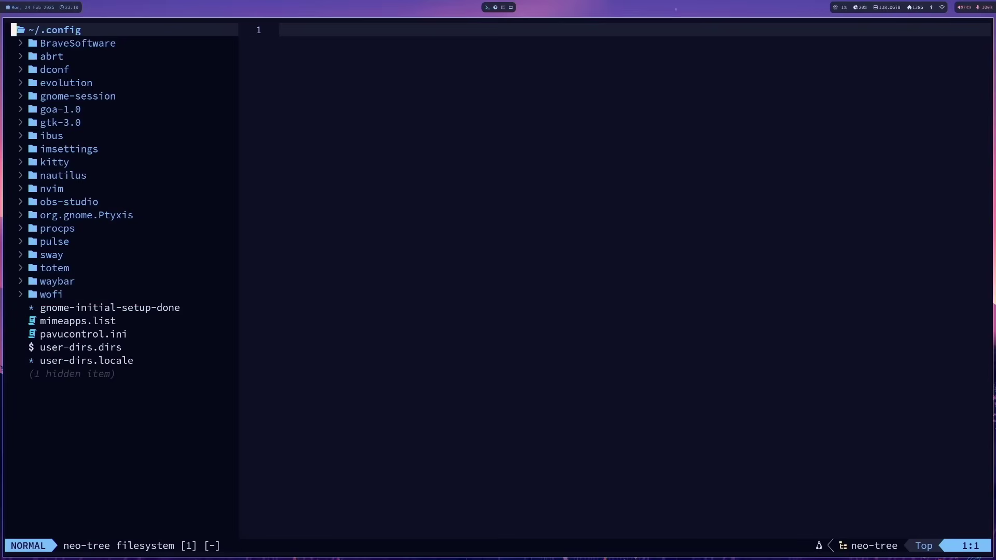
pyautogui.click(51, 188)
pyautogui.press('j')
pyautogui.press('Return')
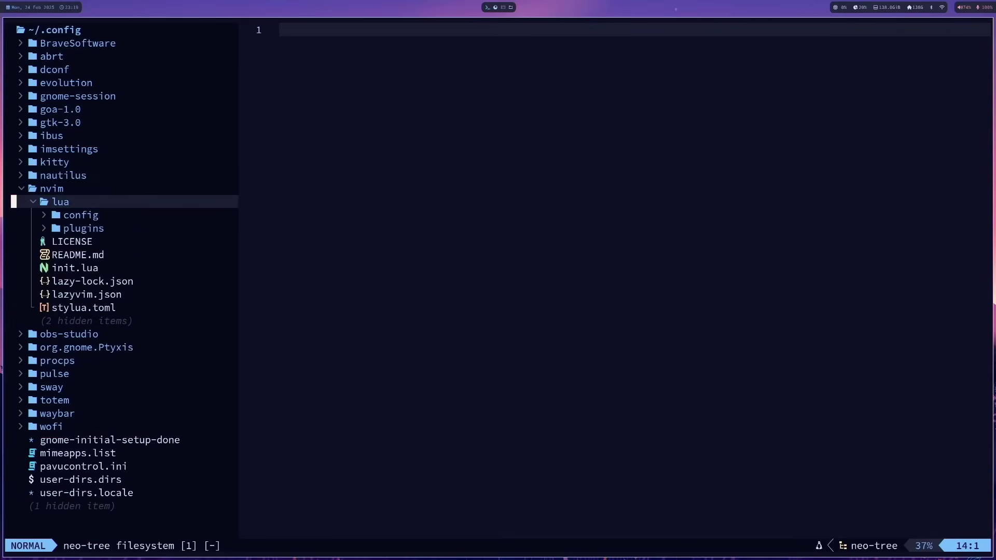
pyautogui.press('j')
pyautogui.press('Return')
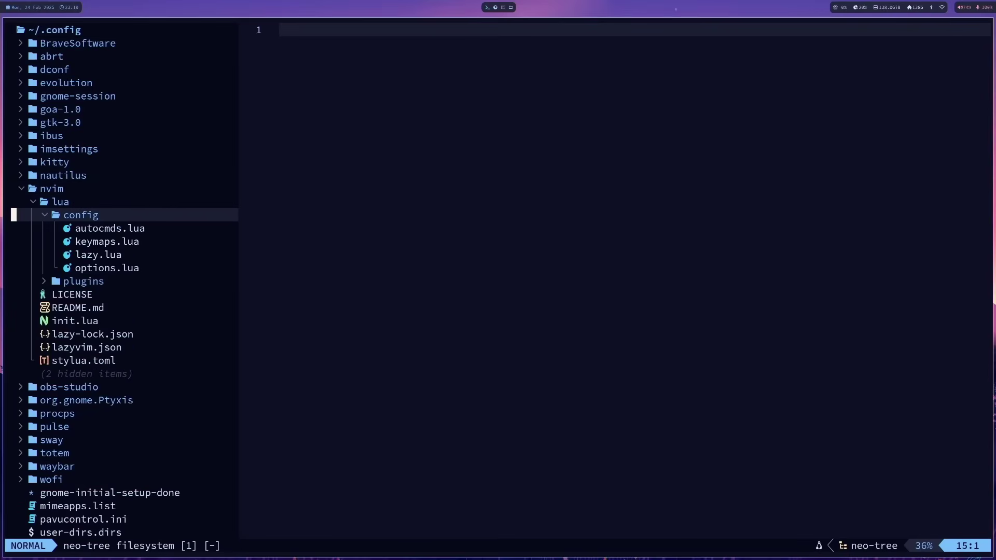
pyautogui.press('j')
pyautogui.press('j')
pyautogui.press('j')
pyautogui.press('j')
pyautogui.press('j')
pyautogui.press('Return')
pyautogui.press('k')
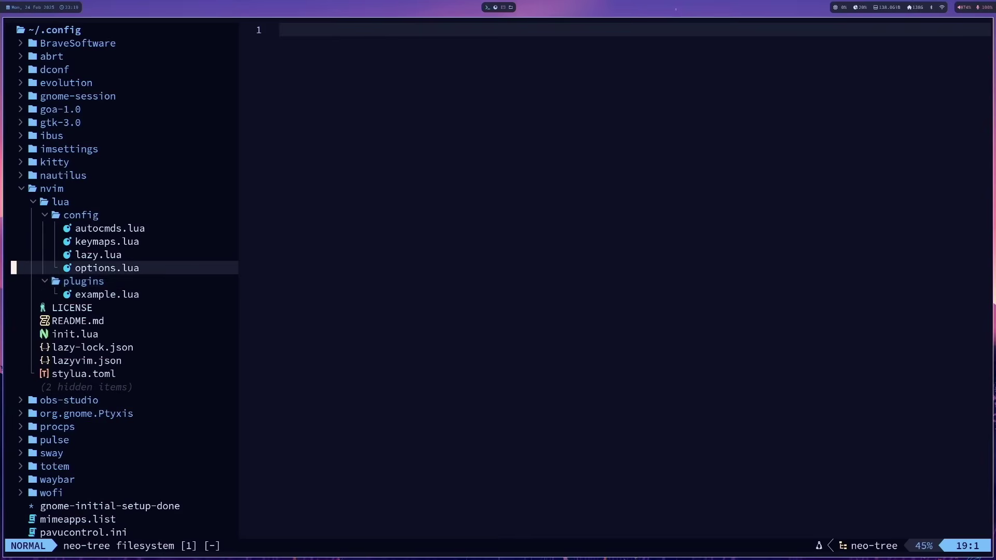
pyautogui.press('k')
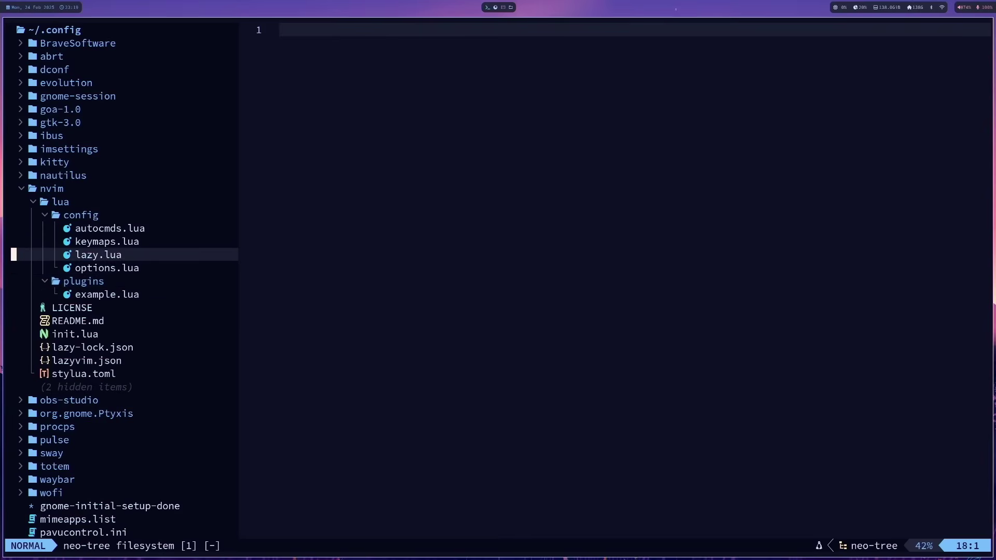
# Run :Mason and browse installed packages such as beautysh and yaml-language-server.
pyautogui.write(':Mason')
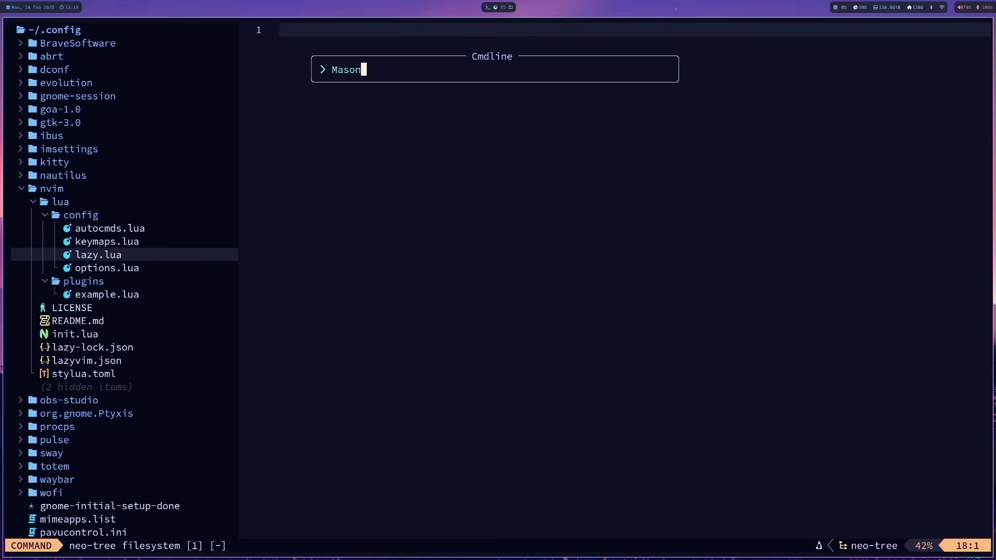
pyautogui.press('Return')
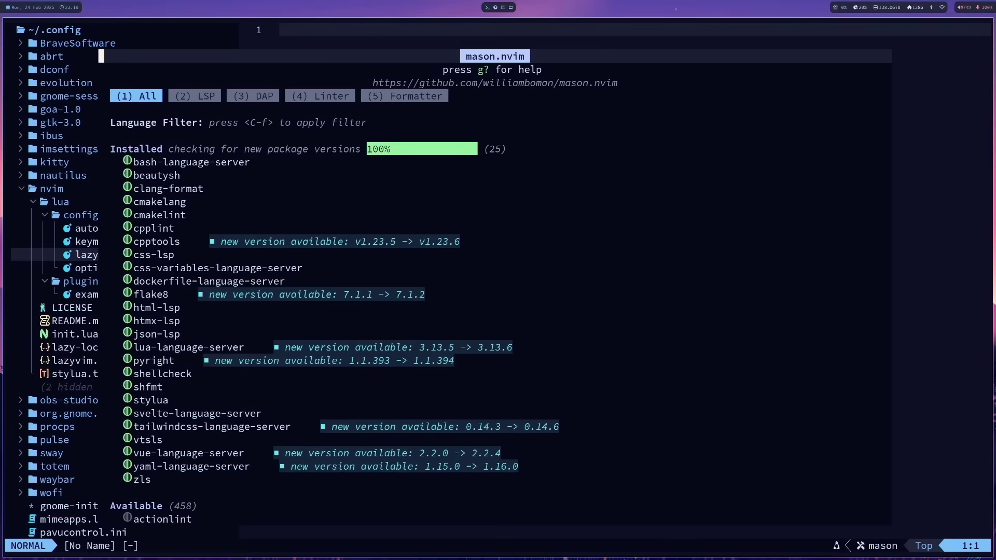
pyautogui.press('j')
pyautogui.press('j')
pyautogui.press('/')
pyautogui.press('j')
pyautogui.press('j')
pyautogui.press('j')
pyautogui.press('j')
pyautogui.press('j')
pyautogui.press('j')
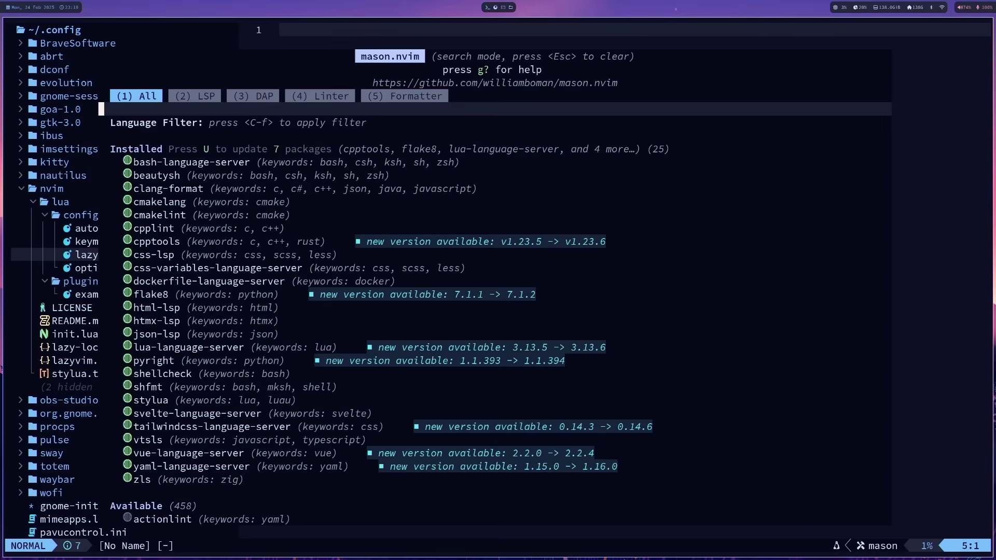
pyautogui.press('j')
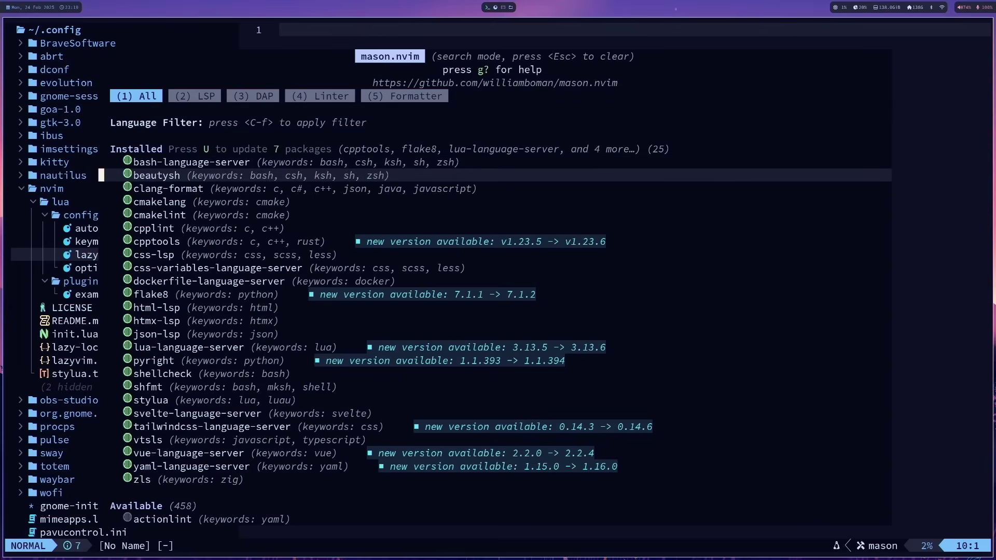
pyautogui.press('j')
pyautogui.press('j')
pyautogui.press('j')
pyautogui.press('j')
pyautogui.press('j')
pyautogui.press('j')
pyautogui.press('j')
pyautogui.press('j')
pyautogui.press('j')
pyautogui.press('j')
pyautogui.press('j')
pyautogui.press('j')
pyautogui.press('j')
pyautogui.press('j')
pyautogui.press('j')
pyautogui.press('j')
pyautogui.press('j')
pyautogui.press('j')
pyautogui.press('j')
pyautogui.press('j')
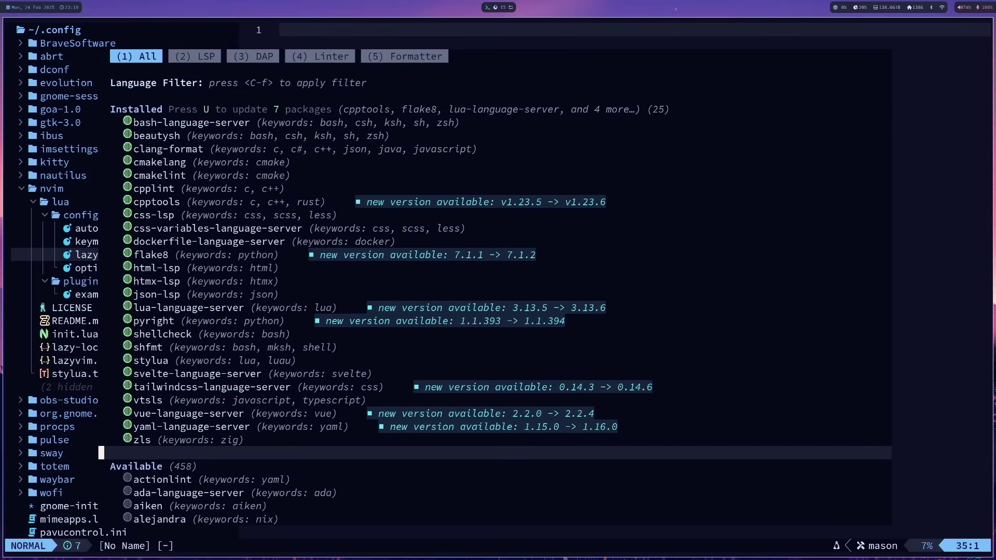
pyautogui.press('k')
pyautogui.press('k')
pyautogui.press('k')
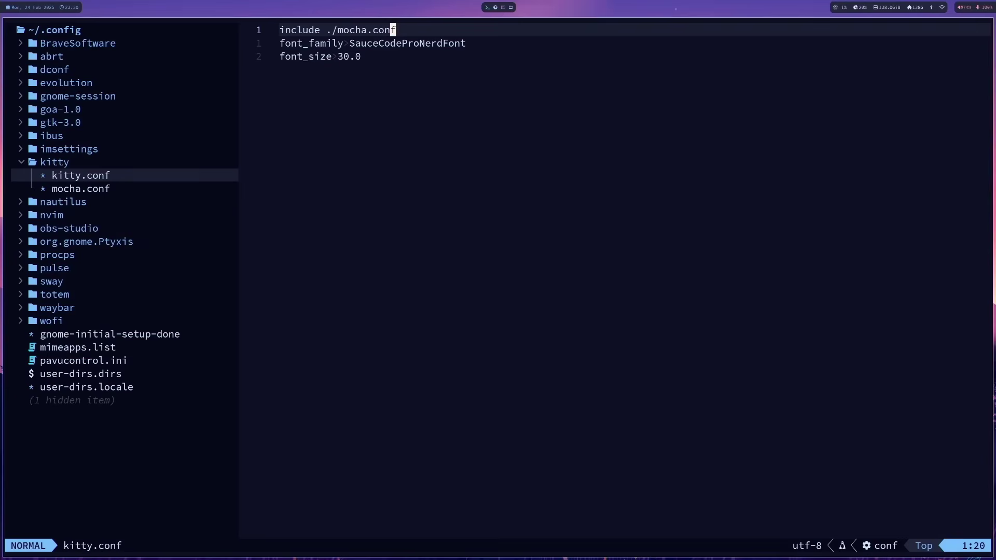
# Open kitty's mocha.conf colour theme from the file tree.
pyautogui.hotkey('ctrl', 'h')
pyautogui.press('j')
pyautogui.press('Return')
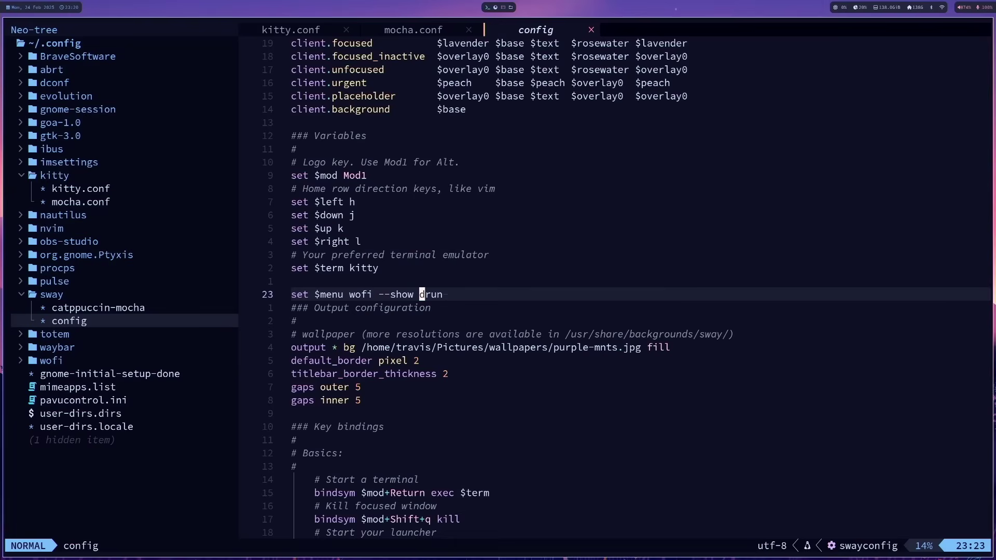
# Change sway's launcher to wofi --show run, check the set $mod Mod1 line, and open waybar's config.
pyautogui.press('x')
pyautogui.press('9')
pyautogui.press('k')
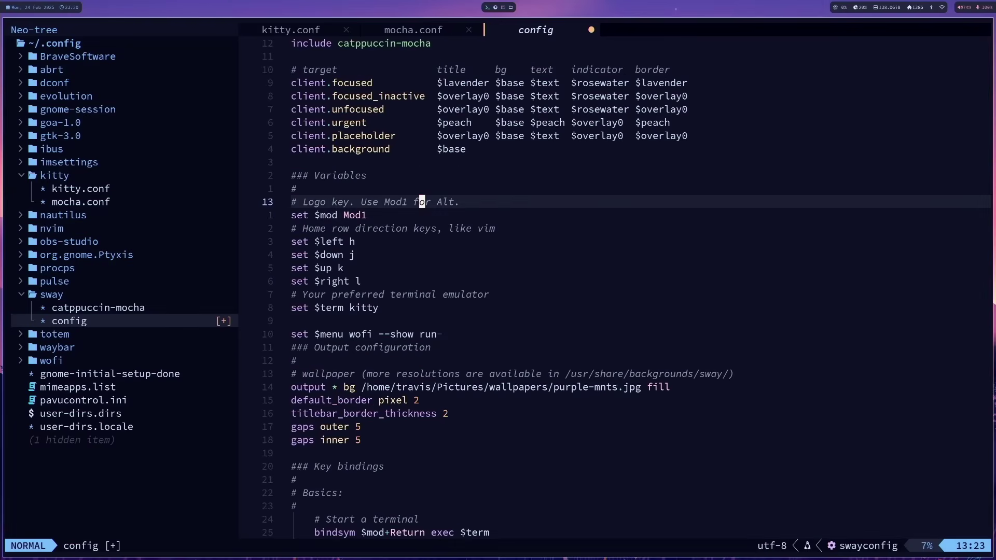
pyautogui.press('k')
pyautogui.press('k')
pyautogui.press('j')
pyautogui.press('j')
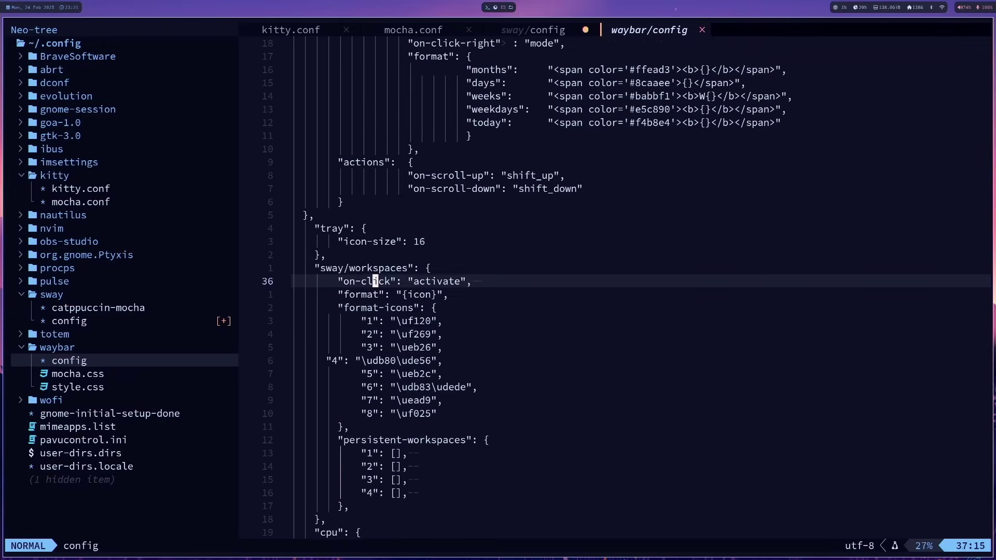
pyautogui.press('g')
pyautogui.press('g')
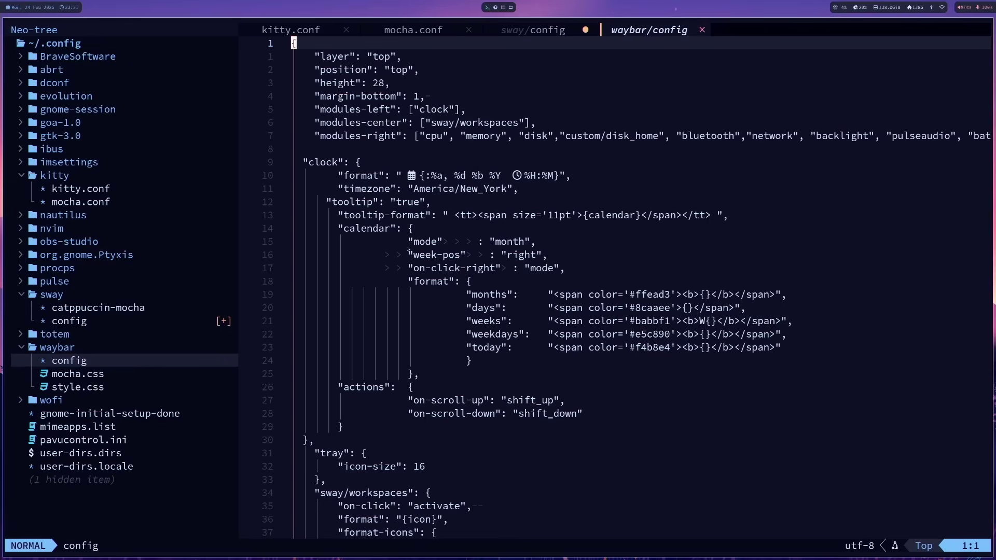
# Open waybar's style.css, then mocha.css down to its flamingo colour line.
pyautogui.hotkey('ctrl', 'h')
pyautogui.press('j')
pyautogui.press('j')
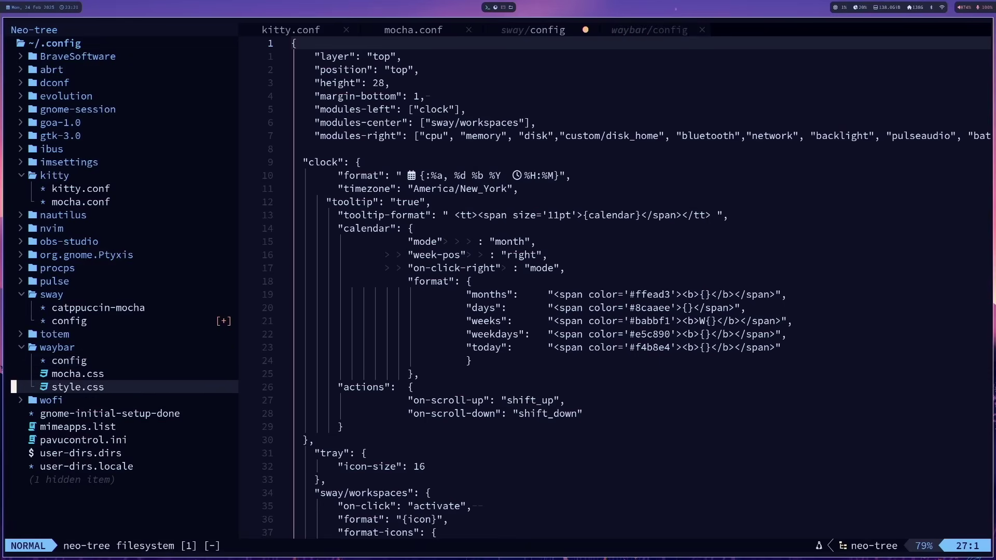
pyautogui.press('Return')
pyautogui.hotkey('ctrl', 'w')
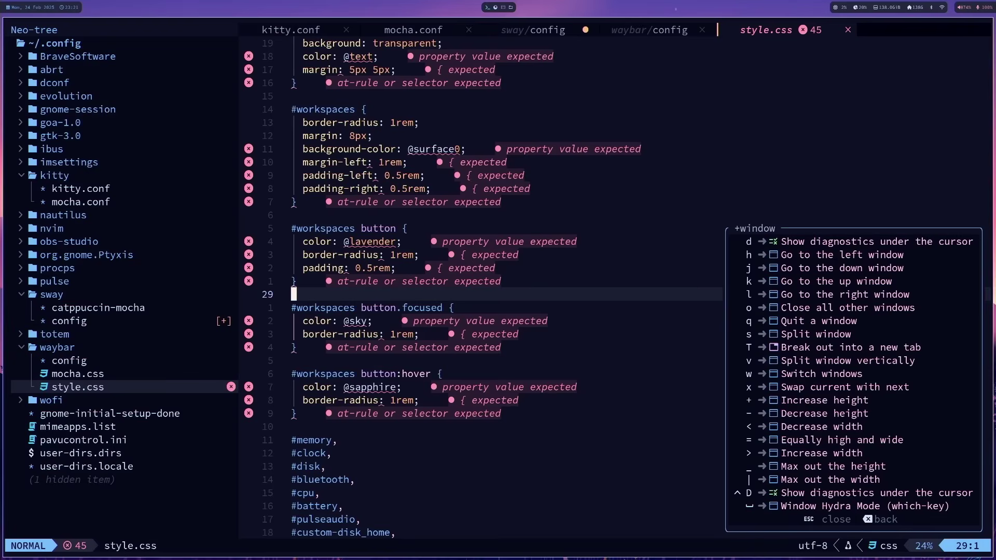
pyautogui.press('h')
pyautogui.press('k')
pyautogui.press('Return')
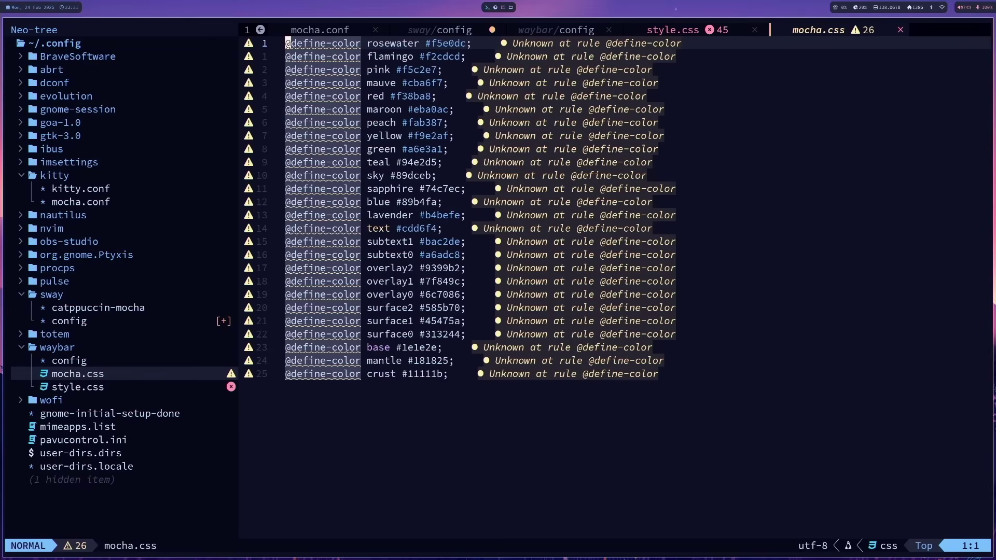
pyautogui.press('j')
pyautogui.press('k')
pyautogui.press('j')
# Expand the wofi folder and open its config at the mode=drun line.
pyautogui.hotkey('ctrl', 'w')
pyautogui.press('h')
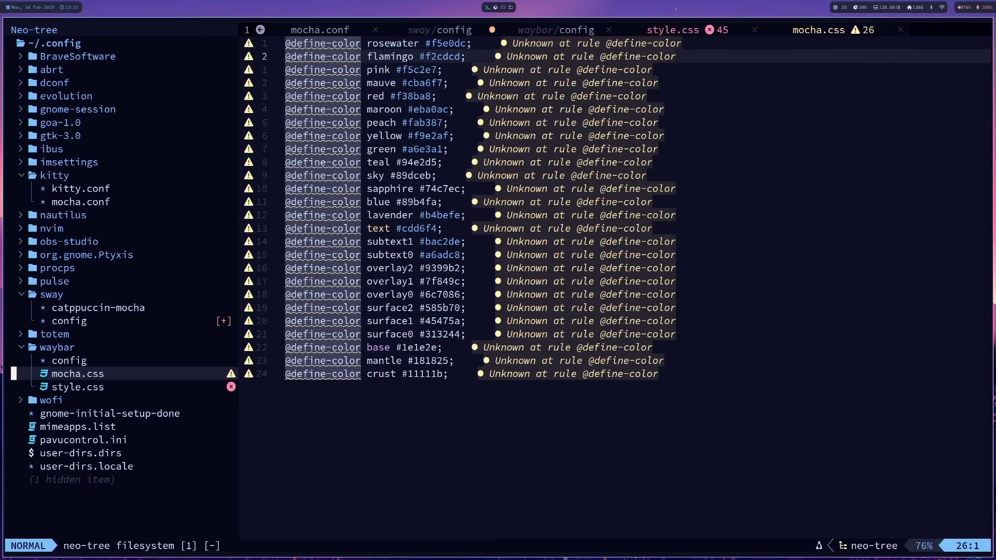
pyautogui.press('j')
pyautogui.press('j')
pyautogui.press('Return')
pyautogui.press('j')
pyautogui.press('Return')
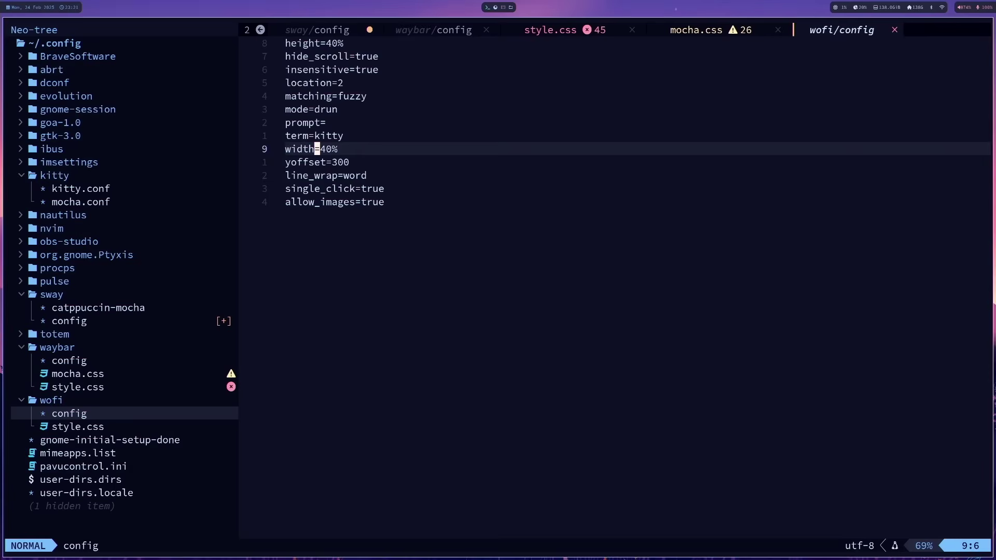
pyautogui.press('k')
pyautogui.press('k')
pyautogui.press('k')
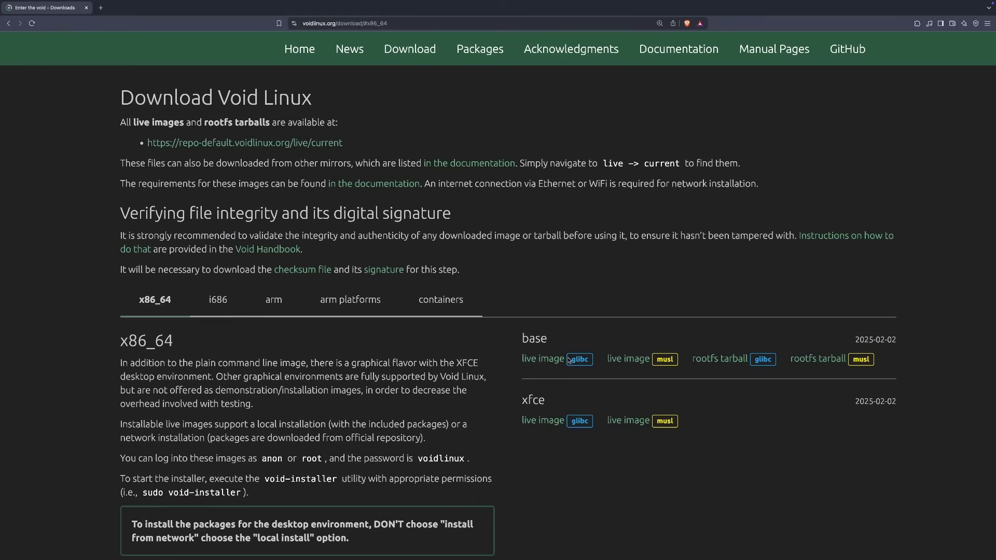
# Download the base glibc live image and check its progress in the download history.
pyautogui.click(569, 361)
pyautogui.click(930, 24)
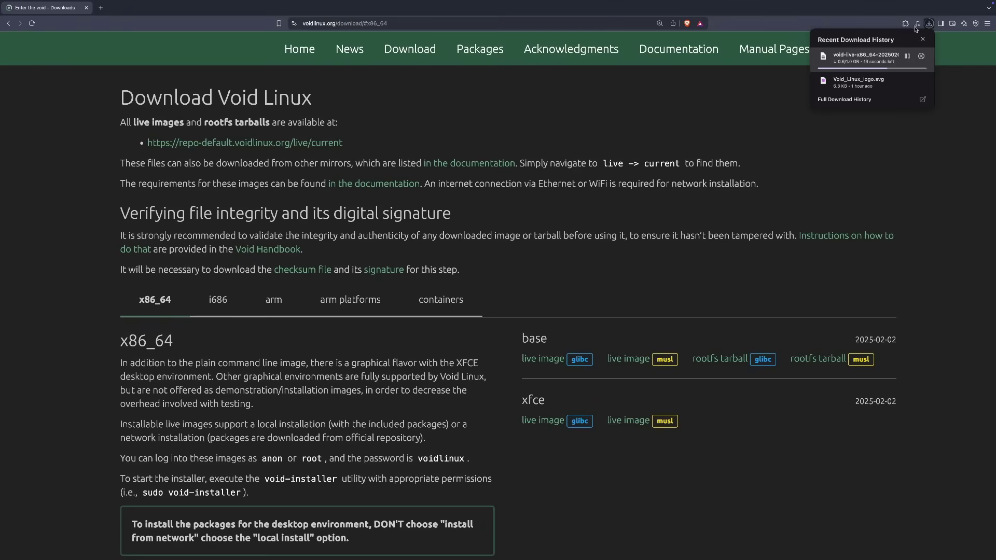
pyautogui.click(914, 150)
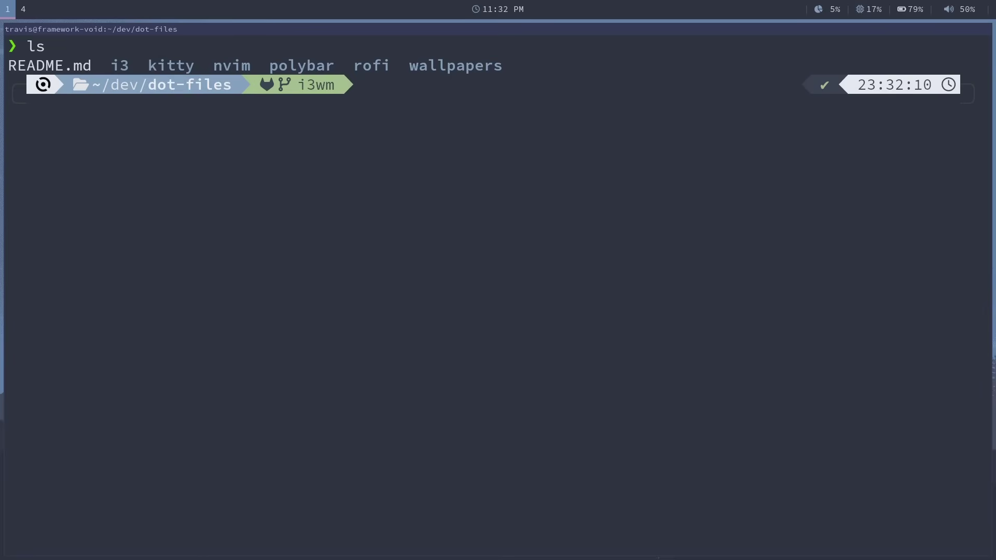
# Start a cp -r i3/ ~/.config/ command, then erase it unfinished.
pyautogui.write('cp -r i3/')
pyautogui.press('BackSpace')
pyautogui.write('~/.config/')
pyautogui.press('BackSpace')
pyautogui.press('BackSpace')
pyautogui.press('BackSpace')
pyautogui.press('BackSpace')
pyautogui.press('BackSpace')
pyautogui.press('BackSpace')
pyautogui.press('BackSpace')
pyautogui.press('BackSpace')
pyautogui.press('BackSpace')
pyautogui.press('BackSpace')
pyautogui.press('BackSpace')
pyautogui.press('BackSpace')
pyautogui.press('BackSpace')
pyautogui.press('BackSpace')
pyautogui.press('BackSpace')
pyautogui.press('BackSpace')
pyautogui.press('BackSpace')
pyautogui.press('BackSpace')
pyautogui.press('BackSpace')
pyautogui.doubleClick(442, 65)
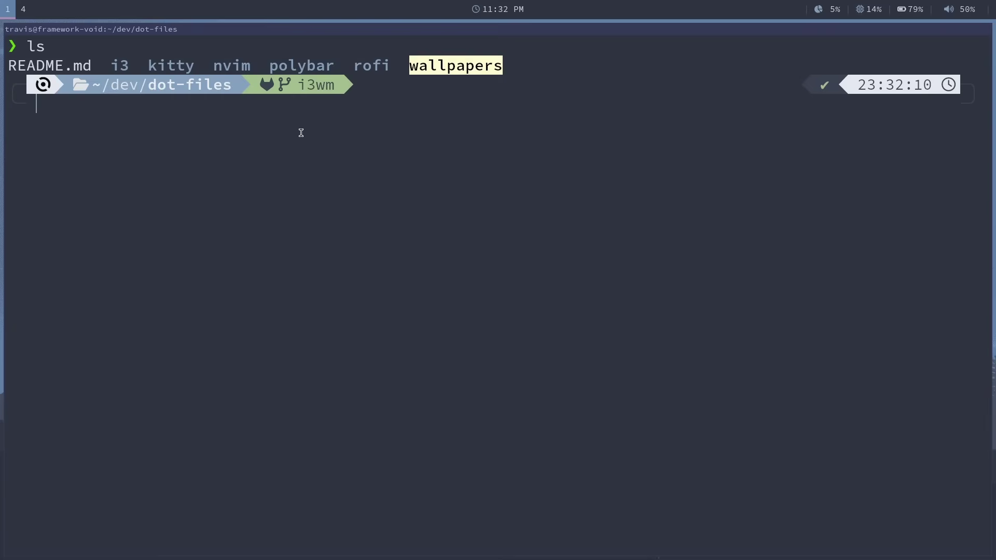
# Change into ~/.config with cd and list its contents with ls.
pyautogui.write('cd ~/.config')
pyautogui.press('Return')
pyautogui.write('ls')
pyautogui.press('Return')
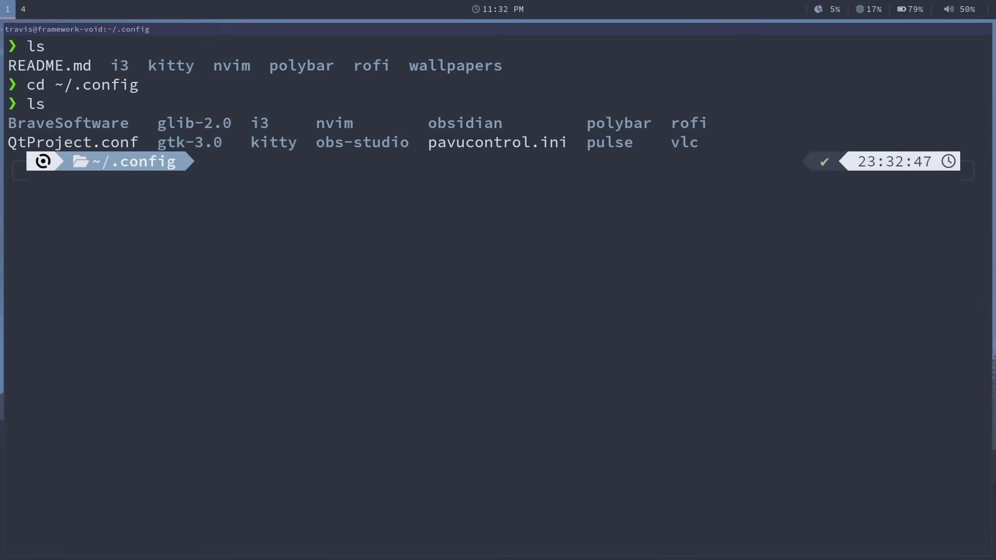
# Open ~/.config in Neovim with vim . and open the i3 config file.
pyautogui.write('vim .')
pyautogui.press('Return')
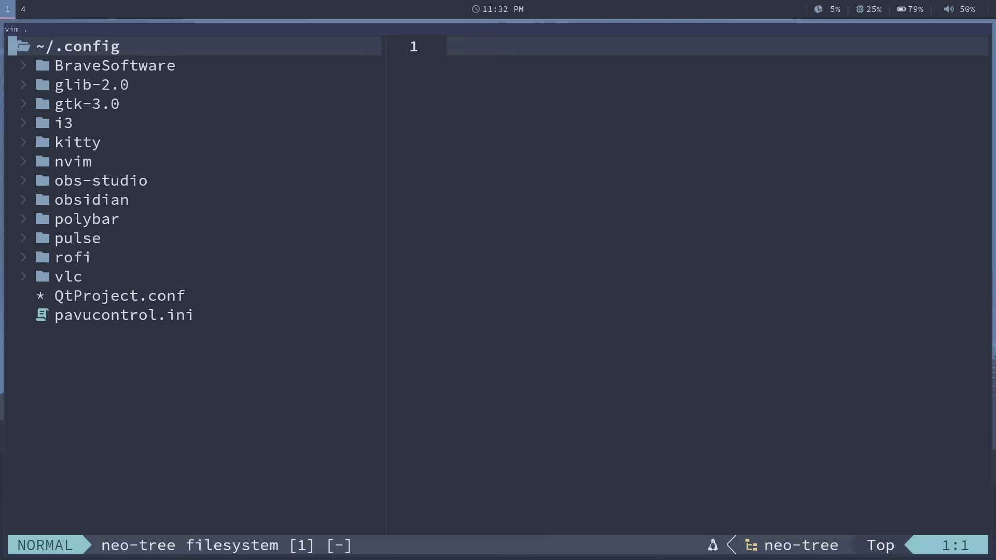
pyautogui.press('j')
pyautogui.press('j')
pyautogui.press('j')
pyautogui.press('j')
pyautogui.press('j')
pyautogui.press('j')
pyautogui.press('k')
pyautogui.press('k')
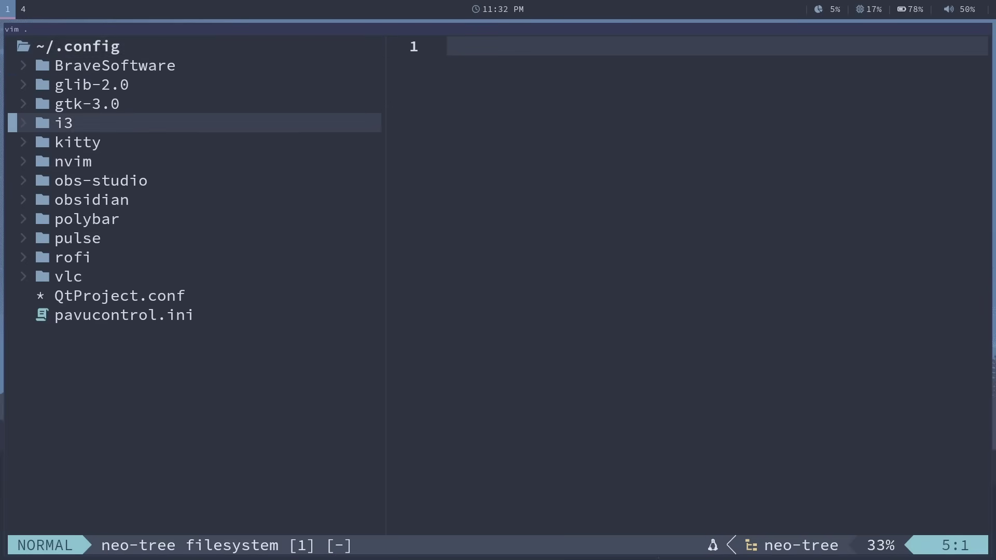
pyautogui.press('Return')
# Hide the tree and read through i3's gaps, autostart and key bindings to the rofi launcher line.
pyautogui.press('j')
pyautogui.press('Return')
pyautogui.hotkey('ctrl', 'n')
pyautogui.hotkey('ctrl', 'd')
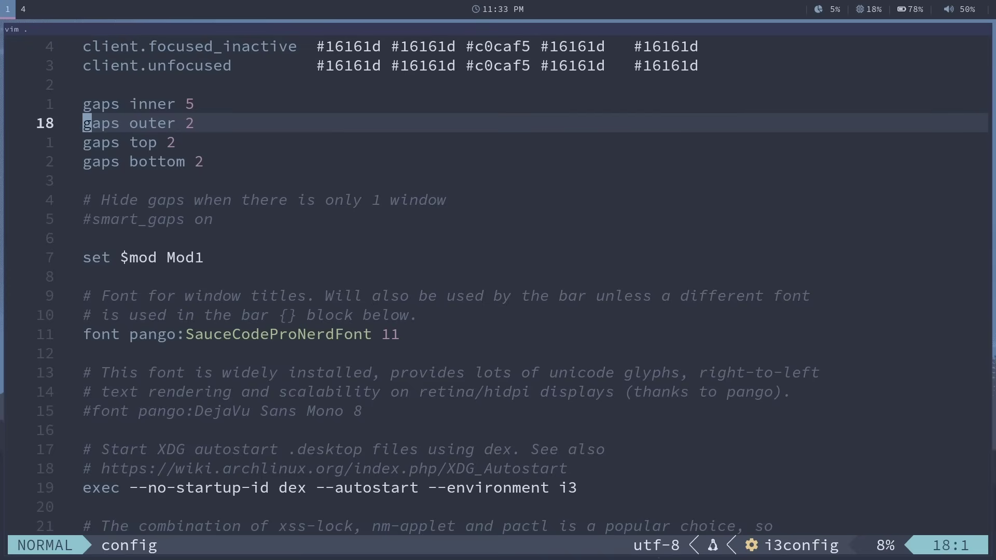
pyautogui.press('j')
pyautogui.press('j')
pyautogui.press('j')
pyautogui.press('j')
pyautogui.press('j')
pyautogui.hotkey('ctrl', 'd')
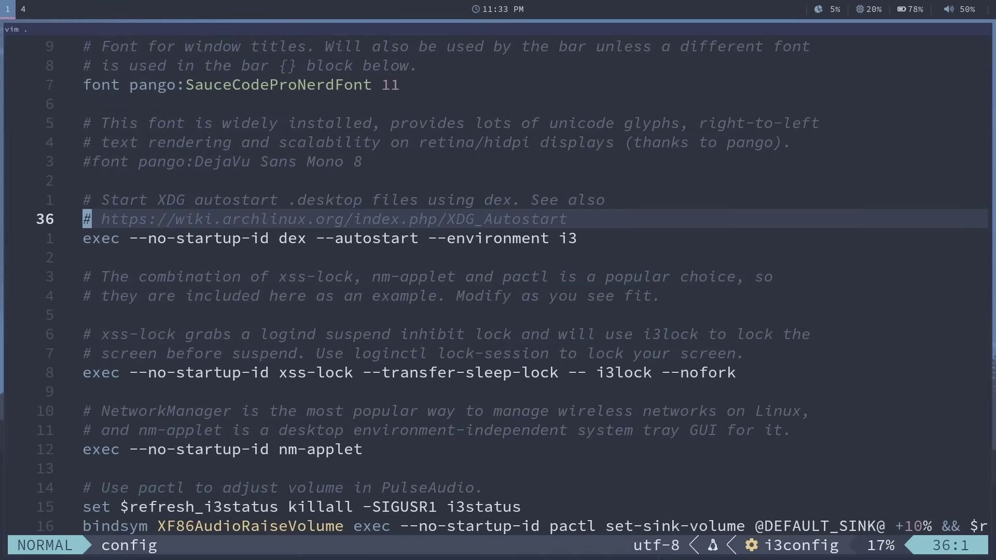
pyautogui.press('j')
pyautogui.press('j')
pyautogui.press('j')
pyautogui.press('j')
pyautogui.press('j')
pyautogui.press('j')
pyautogui.press('j')
pyautogui.press('j')
pyautogui.press('j')
pyautogui.press('j')
pyautogui.press('j')
pyautogui.press('j')
pyautogui.press('j')
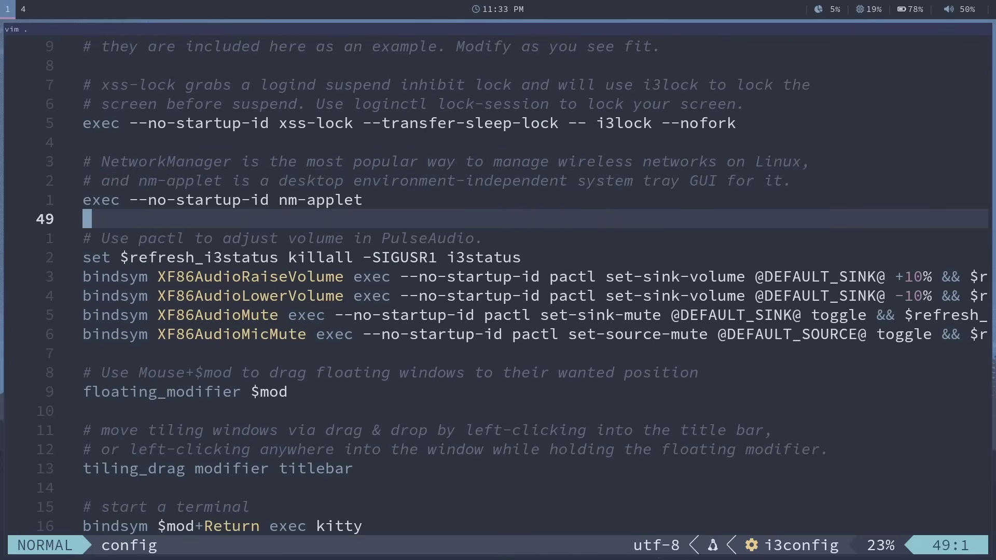
pyautogui.hotkey('ctrl', 'd')
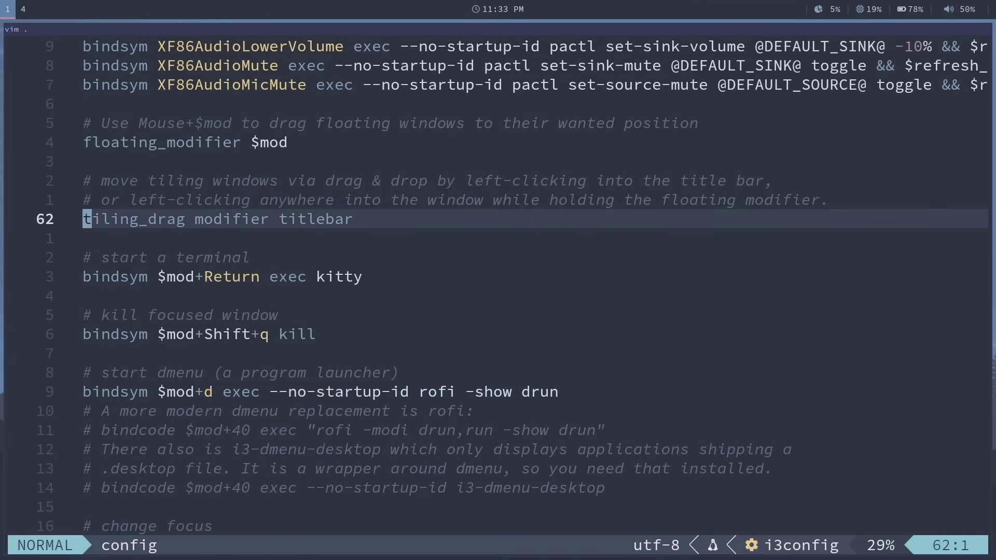
pyautogui.press('j')
pyautogui.press('j')
pyautogui.press('j')
pyautogui.press('j')
pyautogui.press('j')
pyautogui.press('j')
pyautogui.press('j')
pyautogui.press('j')
pyautogui.press('j')
pyautogui.press('j')
pyautogui.press('j')
pyautogui.press('j')
pyautogui.press('j')
pyautogui.hotkey('ctrl', 'd')
pyautogui.hotkey('ctrl', 'd')
pyautogui.hotkey('ctrl', 'd')
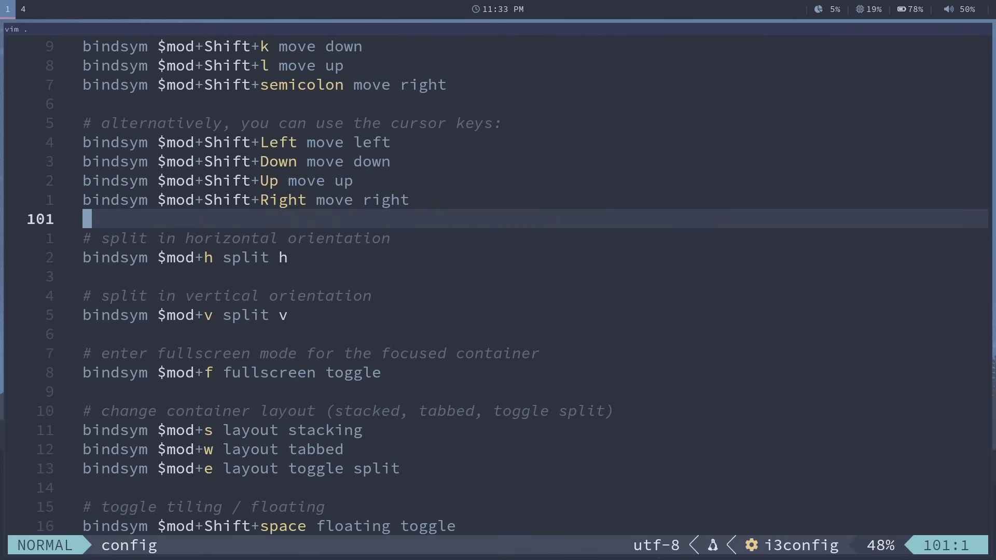
pyautogui.hotkey('ctrl', 'u')
pyautogui.hotkey('ctrl', 'u')
pyautogui.hotkey('ctrl', 'u')
pyautogui.hotkey('ctrl', 'u')
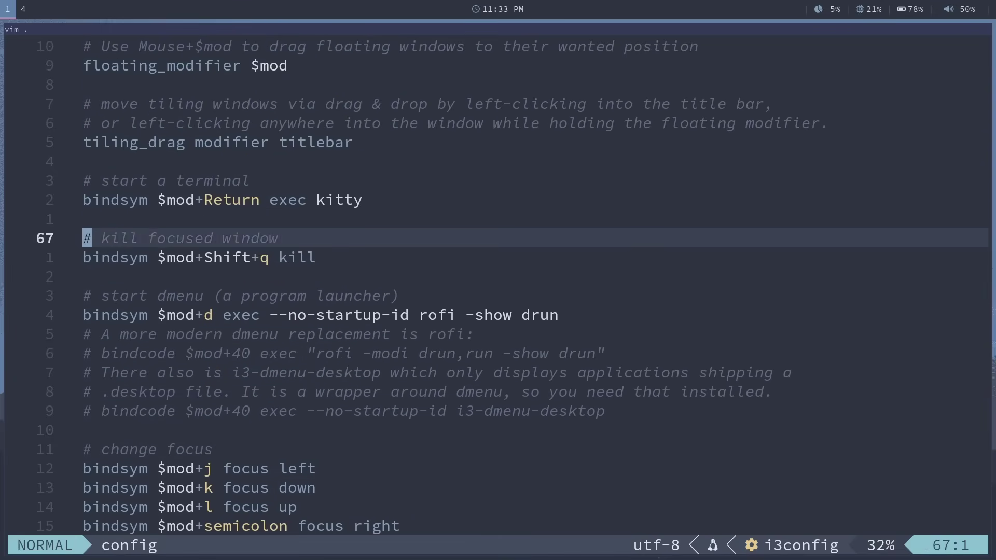
pyautogui.press('j')
pyautogui.press('j')
# Expand the rofi folder and open nord.rasi to review its Nord colour definitions.
pyautogui.press('j')
pyautogui.press('j')
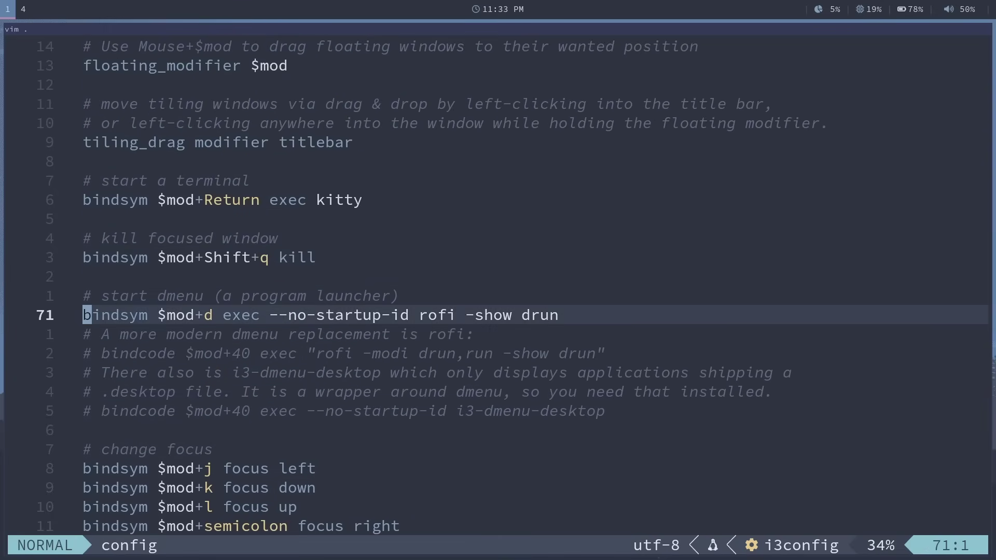
pyautogui.press('space')
pyautogui.press('e')
pyautogui.press('j')
pyautogui.press('j')
pyautogui.press('j')
pyautogui.press('j')
pyautogui.press('j')
pyautogui.press('j')
pyautogui.press('j')
pyautogui.press('Return')
pyautogui.press('j')
pyautogui.press('j')
pyautogui.press('Return')
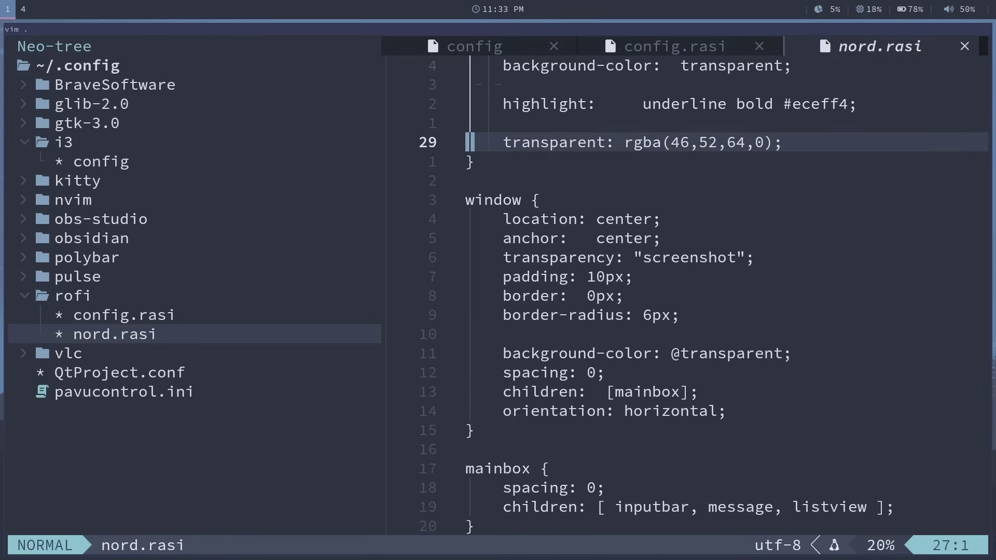
pyautogui.press('k')
pyautogui.press('k')
pyautogui.press('k')
pyautogui.press('k')
pyautogui.press('k')
pyautogui.press('k')
pyautogui.press('k')
pyautogui.press('k')
pyautogui.press('k')
pyautogui.press('k')
pyautogui.press('k')
pyautogui.press('k')
pyautogui.press('k')
pyautogui.press('k')
pyautogui.press('k')
pyautogui.press('k')
pyautogui.press('k')
pyautogui.press('k')
pyautogui.press('k')
pyautogui.press('k')
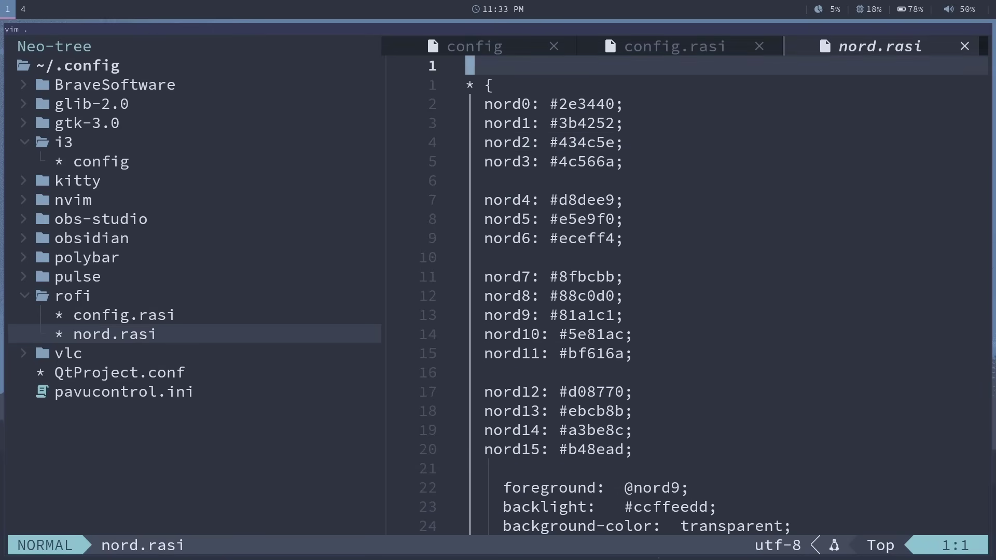
pyautogui.press('j')
pyautogui.press('j')
pyautogui.press('j')
pyautogui.press('j')
pyautogui.press('j')
pyautogui.press('j')
pyautogui.press('j')
pyautogui.press('j')
pyautogui.press('j')
pyautogui.press('j')
pyautogui.press('j')
pyautogui.press('j')
pyautogui.press('j')
pyautogui.press('j')
pyautogui.press('j')
pyautogui.press('j')
pyautogui.press('j')
pyautogui.press('j')
pyautogui.press('j')
pyautogui.press('j')
pyautogui.press('j')
pyautogui.press('j')
pyautogui.press('j')
pyautogui.press('j')
pyautogui.press('j')
pyautogui.press('j')
pyautogui.press('j')
pyautogui.press('j')
pyautogui.press('j')
pyautogui.press('j')
pyautogui.press('j')
pyautogui.press('j')
pyautogui.press('j')
pyautogui.press('j')
pyautogui.press('j')
pyautogui.press('j')
pyautogui.press('j')
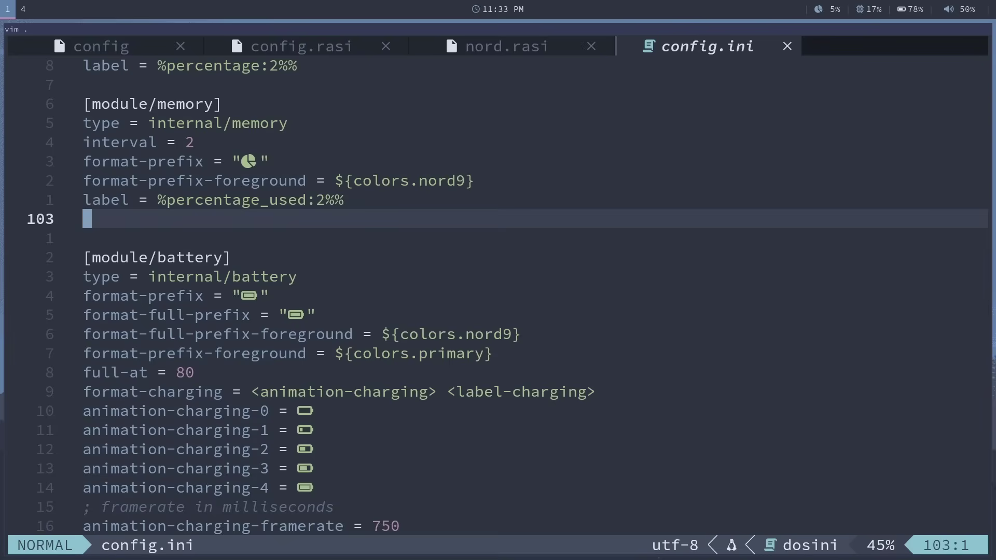
# Open polybar's config.ini and move past the cpu, memory and battery modules to the xworkspaces labels.
pyautogui.press('k')
pyautogui.press('k')
pyautogui.press('k')
pyautogui.press('k')
pyautogui.press('k')
pyautogui.press('k')
pyautogui.press('k')
pyautogui.press('k')
pyautogui.press('k')
pyautogui.press('k')
pyautogui.press('k')
pyautogui.press('k')
pyautogui.press('k')
pyautogui.press('k')
pyautogui.press('k')
pyautogui.press('k')
pyautogui.press('k')
pyautogui.press('k')
pyautogui.press('k')
pyautogui.press('k')
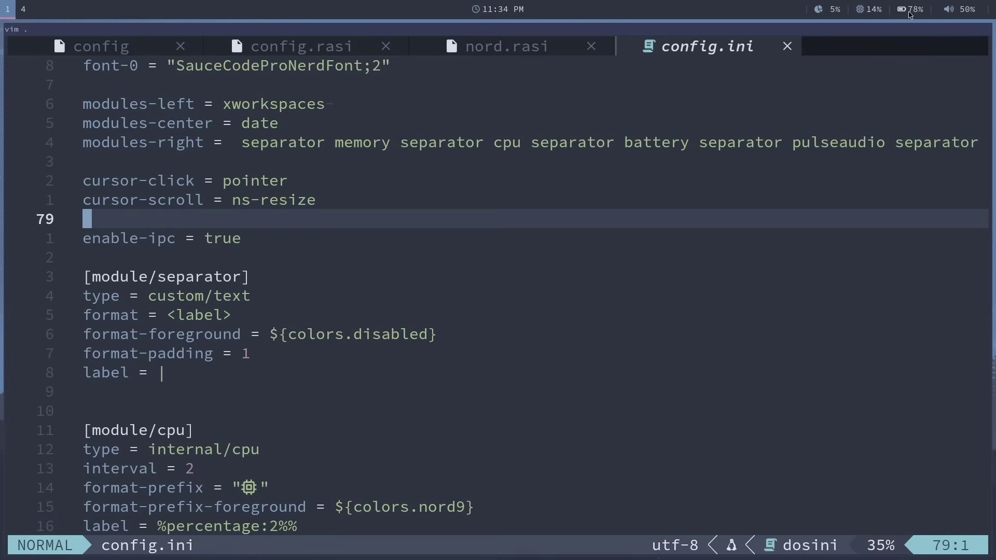
pyautogui.press('k')
pyautogui.press('k')
pyautogui.press('k')
pyautogui.press('k')
pyautogui.press('k')
pyautogui.press('k')
pyautogui.press('k')
pyautogui.press('k')
pyautogui.press('k')
pyautogui.press('k')
pyautogui.press('k')
pyautogui.press('k')
pyautogui.press('k')
pyautogui.press('k')
pyautogui.press('k')
pyautogui.press('k')
pyautogui.press('k')
pyautogui.press('k')
pyautogui.press('k')
pyautogui.press('k')
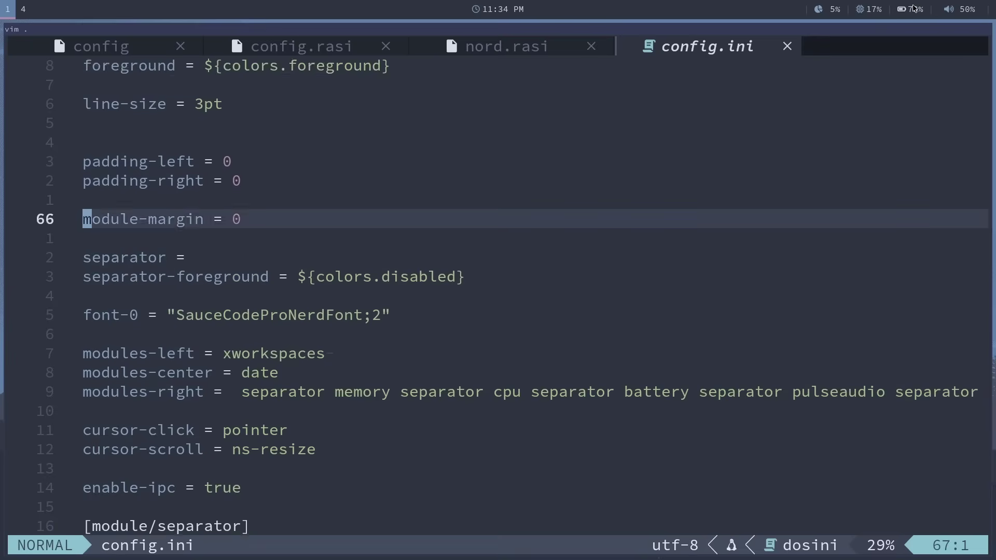
pyautogui.press('j')
pyautogui.press('j')
pyautogui.press('j')
pyautogui.press('j')
pyautogui.press('j')
pyautogui.press('j')
pyautogui.press('j')
pyautogui.press('j')
pyautogui.press('j')
pyautogui.press('j')
pyautogui.press('j')
pyautogui.press('j')
pyautogui.press('j')
pyautogui.press('j')
pyautogui.press('j')
pyautogui.press('j')
pyautogui.press('j')
pyautogui.press('j')
pyautogui.press('j')
pyautogui.press('j')
pyautogui.press('j')
pyautogui.press('j')
pyautogui.press('j')
pyautogui.press('j')
pyautogui.press('j')
pyautogui.press('j')
pyautogui.press('j')
pyautogui.press('j')
pyautogui.press('j')
pyautogui.press('j')
pyautogui.press('j')
pyautogui.press('j')
pyautogui.press('j')
pyautogui.press('j')
pyautogui.press('j')
pyautogui.press('j')
pyautogui.press('j')
pyautogui.press('j')
pyautogui.press('j')
pyautogui.press('j')
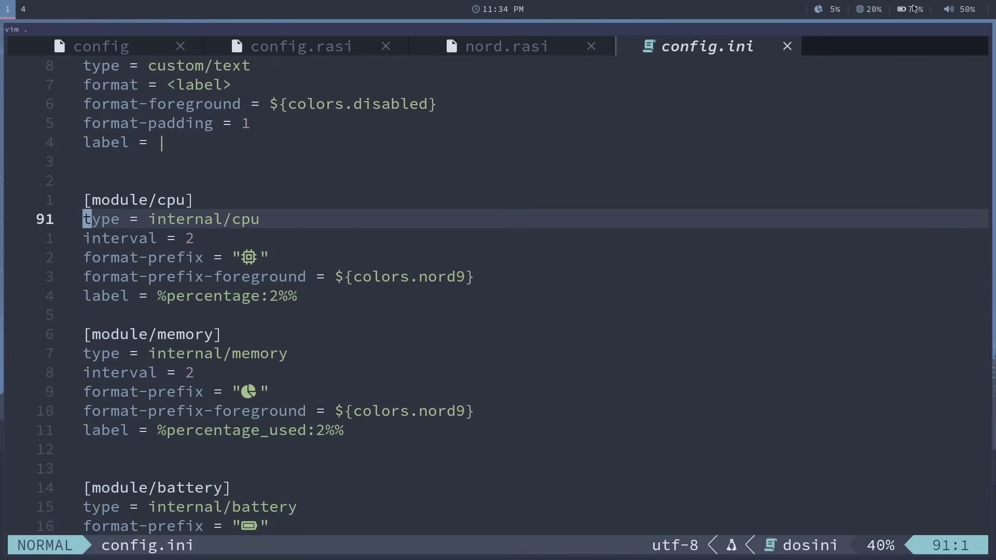
pyautogui.press('k')
pyautogui.press('k')
pyautogui.press('k')
pyautogui.press('k')
pyautogui.press('k')
pyautogui.press('k')
pyautogui.press('k')
pyautogui.press('k')
pyautogui.press('k')
pyautogui.press('k')
pyautogui.press('k')
pyautogui.press('k')
pyautogui.press('j')
pyautogui.press('j')
pyautogui.press('j')
pyautogui.press('j')
pyautogui.press('j')
pyautogui.press('j')
pyautogui.press('j')
pyautogui.press('j')
pyautogui.press('j')
pyautogui.press('j')
pyautogui.press('j')
pyautogui.press('j')
pyautogui.press('j')
pyautogui.press('j')
pyautogui.press('j')
pyautogui.press('j')
pyautogui.press('j')
pyautogui.press('j')
pyautogui.press('j')
pyautogui.press('j')
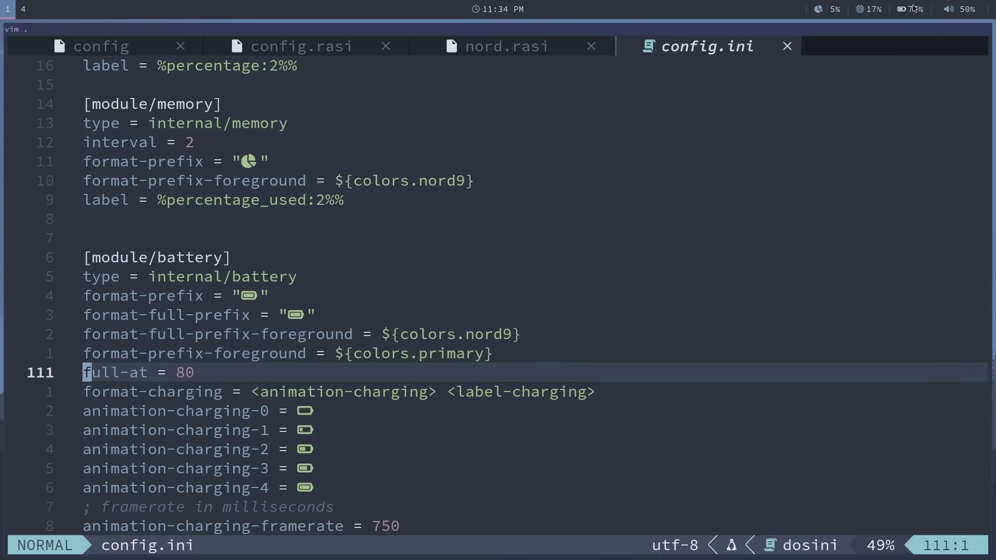
pyautogui.press('l')
pyautogui.press('l')
pyautogui.press('l')
pyautogui.press('l')
pyautogui.press('l')
pyautogui.press('l')
pyautogui.press('l')
pyautogui.press('l')
pyautogui.press('l')
pyautogui.press('l')
pyautogui.press('l')
pyautogui.press('j')
pyautogui.press('j')
pyautogui.press('j')
pyautogui.press('j')
pyautogui.press('j')
pyautogui.press('j')
pyautogui.press('j')
pyautogui.press('j')
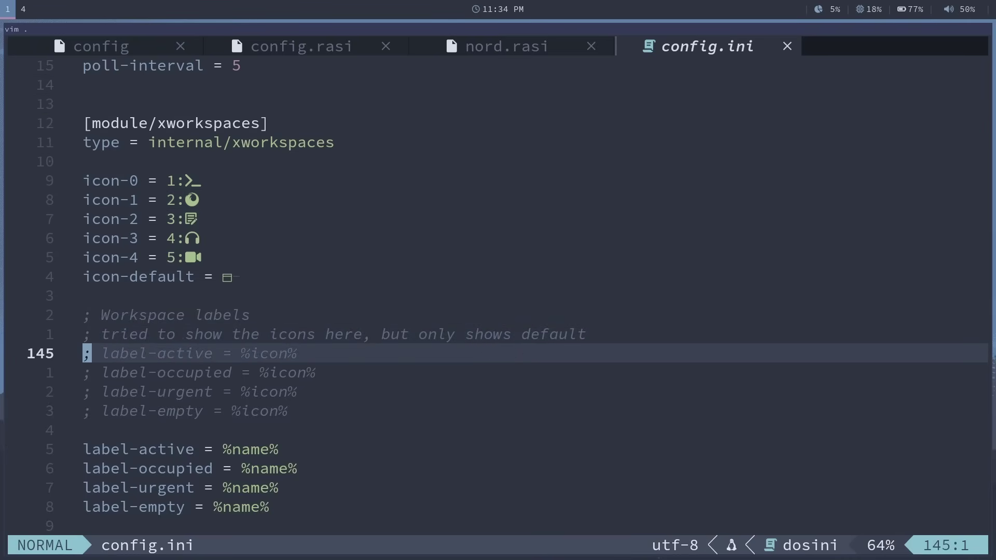
# Uncomment the four %icon% workspace label lines with a column selection.
pyautogui.press('j')
pyautogui.press('j')
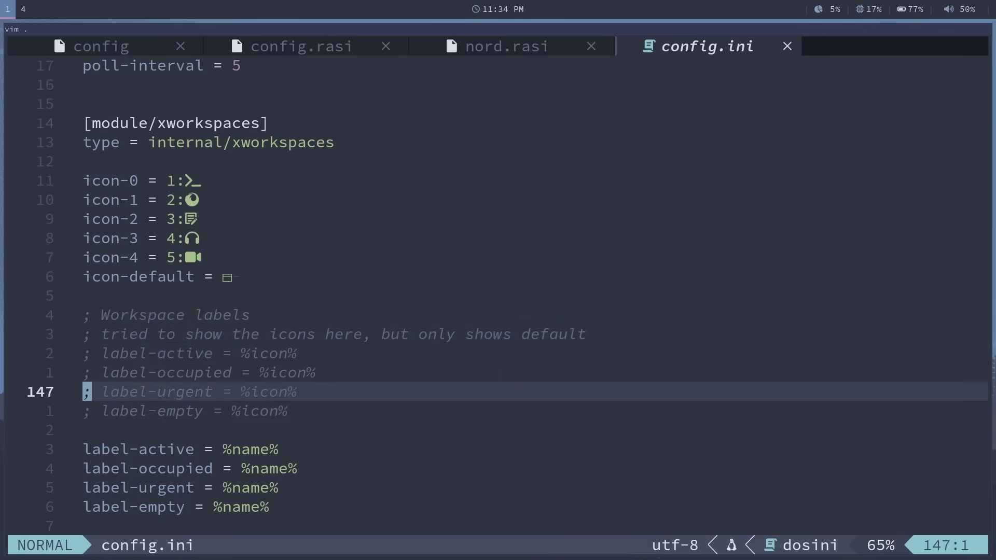
pyautogui.press('j')
pyautogui.press('k')
pyautogui.press('k')
pyautogui.press('k')
pyautogui.hotkey('ctrl', 'v')
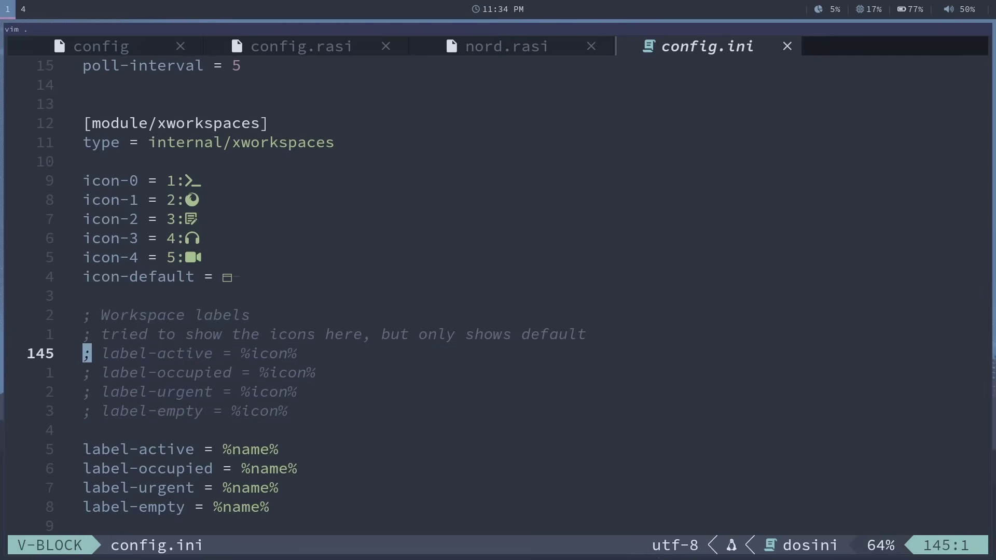
pyautogui.press('j')
pyautogui.press('j')
pyautogui.press('j')
pyautogui.press('x')
# Comment out the %name% label lines with ';' and save the polybar config.
pyautogui.press('j')
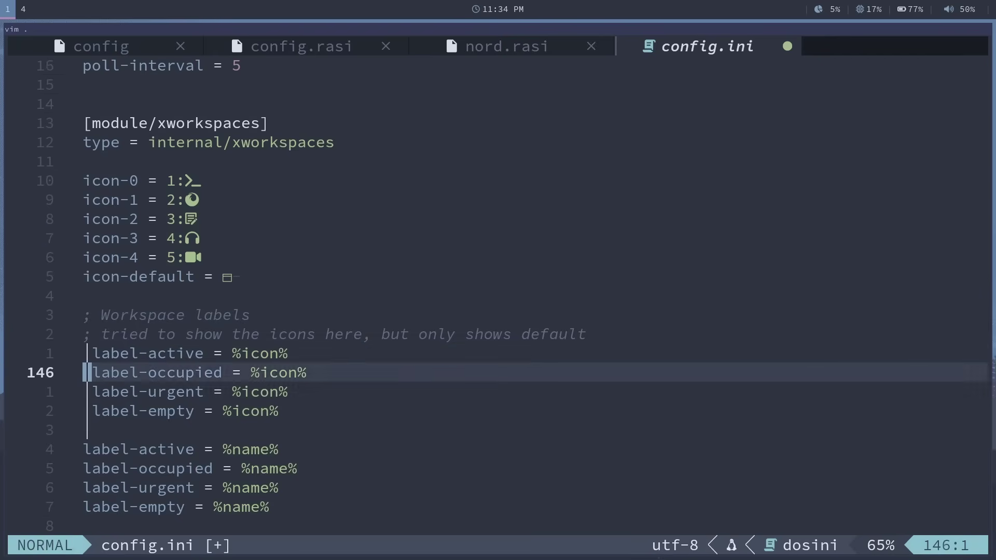
pyautogui.press('j')
pyautogui.press('j')
pyautogui.press('j')
pyautogui.press('j')
pyautogui.hotkey('ctrl', 'v')
pyautogui.press('j')
pyautogui.press('j')
pyautogui.press('j')
pyautogui.press('j')
pyautogui.hotkey('shift', 'i')
pyautogui.write(';')
pyautogui.press('Escape')
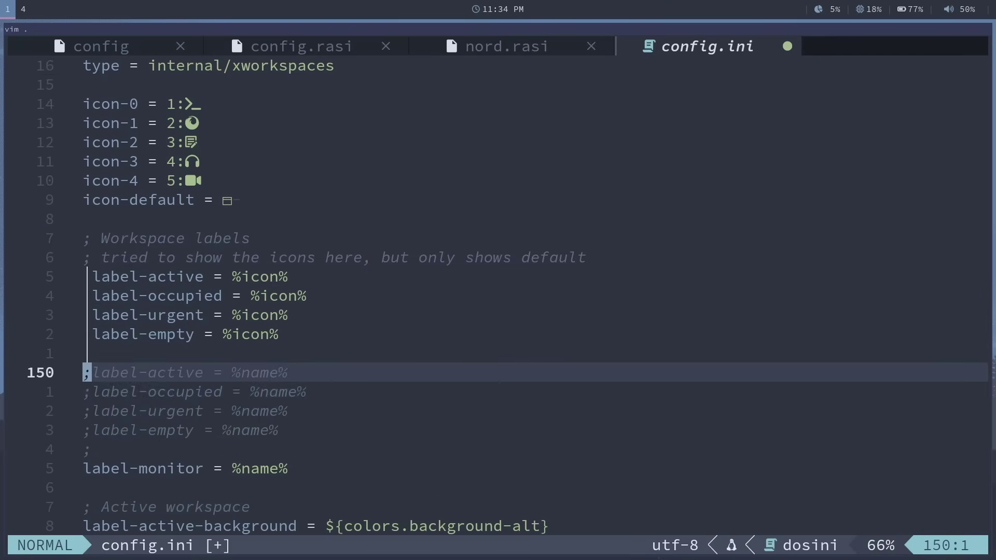
pyautogui.hotkey('ctrl', 's')
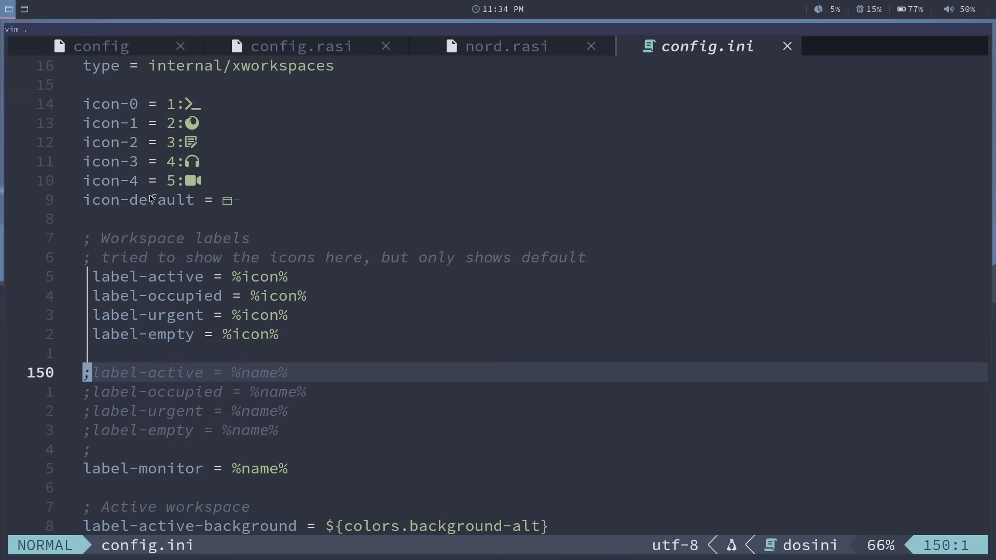
# Check the icon labels on workspaces 2 and 3, then return and undo back to name labels.
pyautogui.click(215, 201)
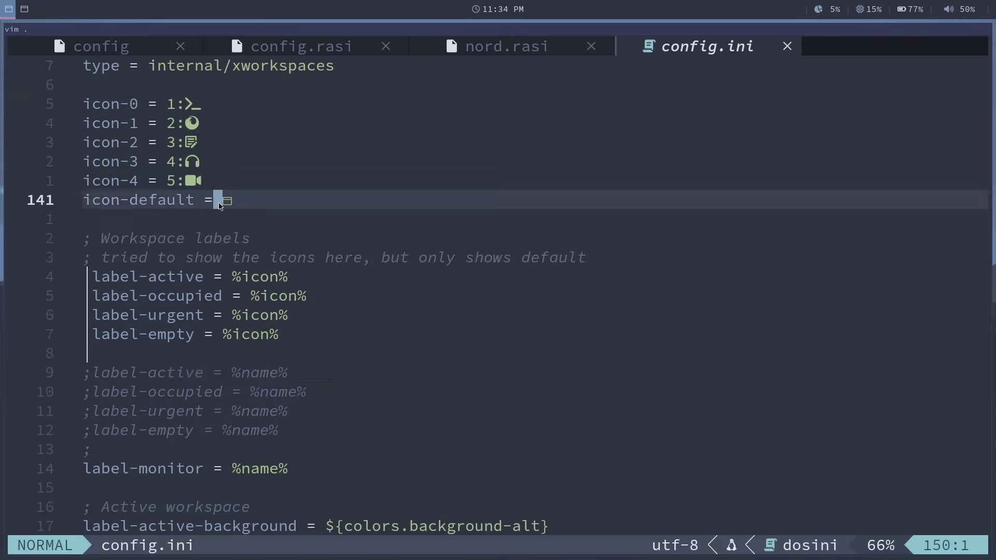
pyautogui.click(188, 114)
pyautogui.press('super+2')
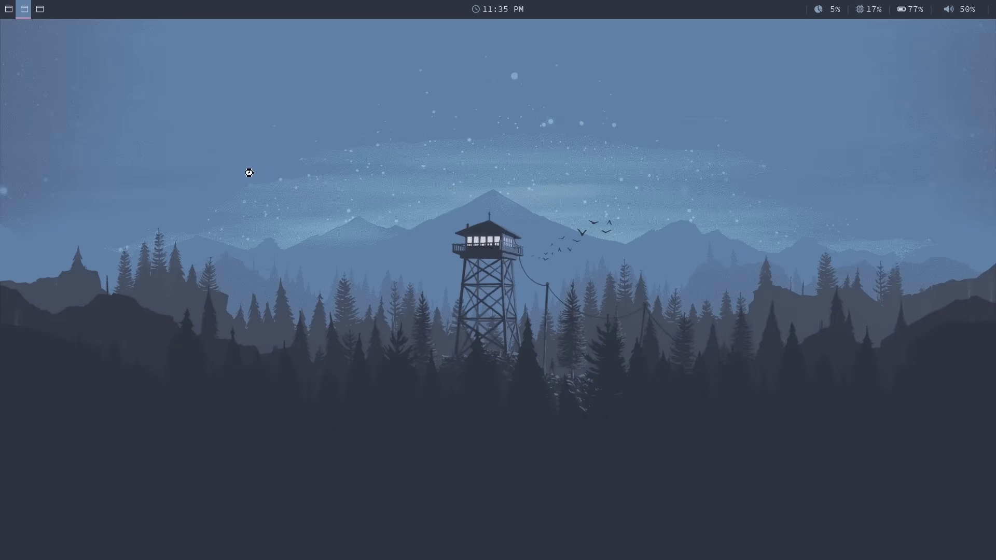
pyautogui.press('super+3')
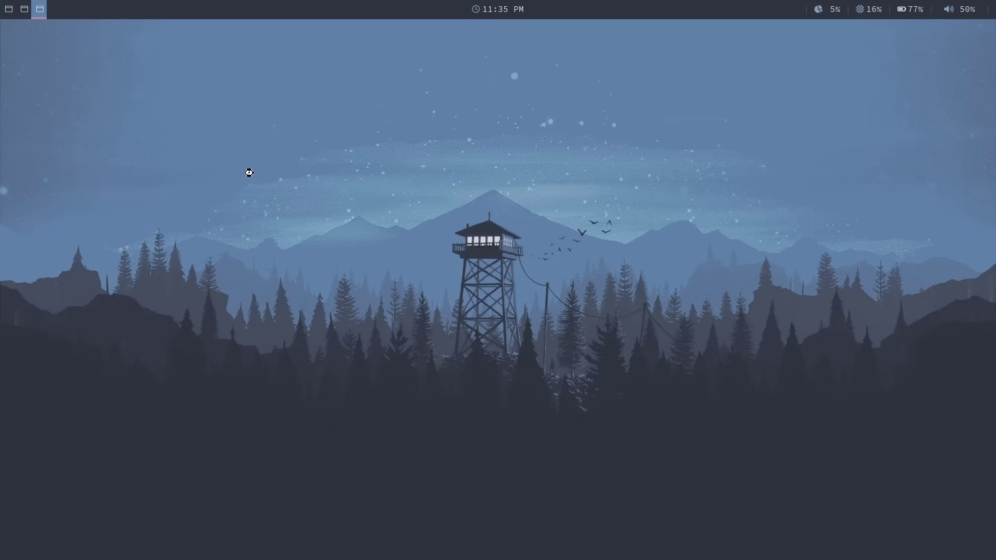
pyautogui.press('super+1')
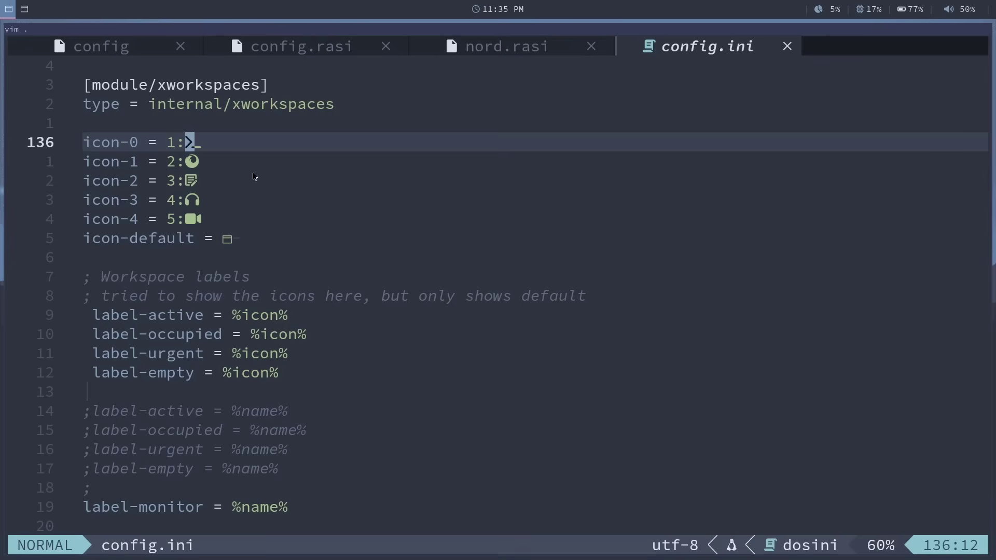
pyautogui.press('u')
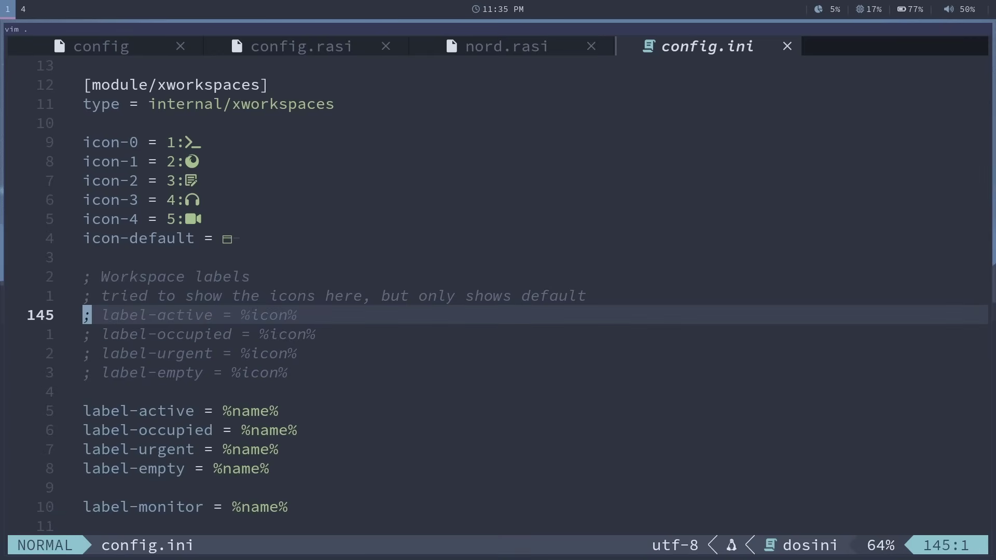
# Go back to the editor's workspace from OBS and quit Neovim with :q.
pyautogui.click(22, 5)
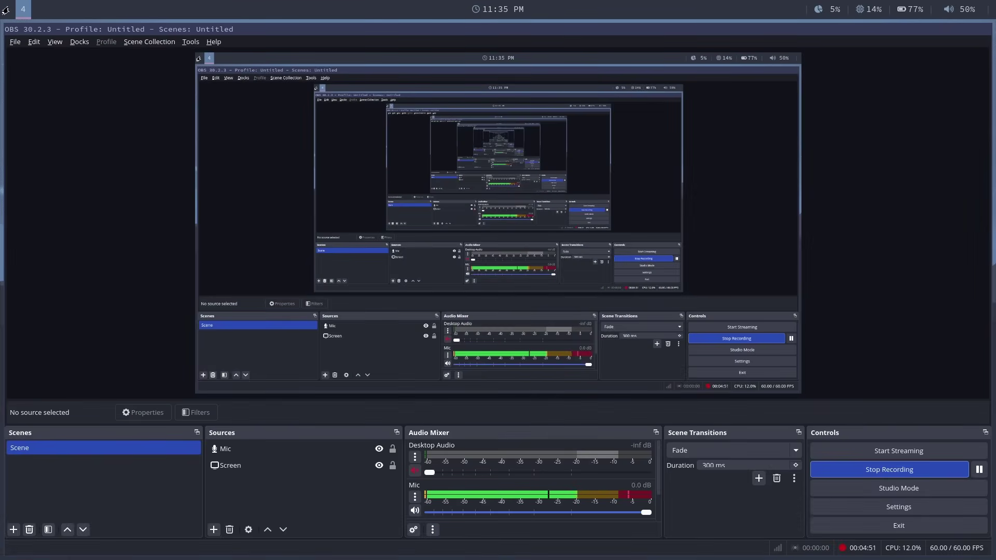
pyautogui.click(5, 9)
pyautogui.write(':q')
pyautogui.press('Return')
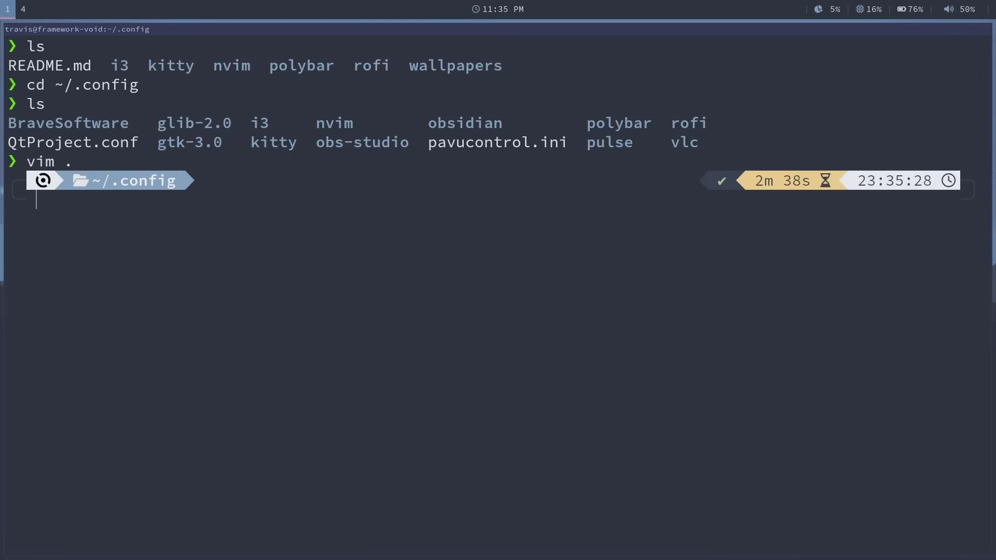